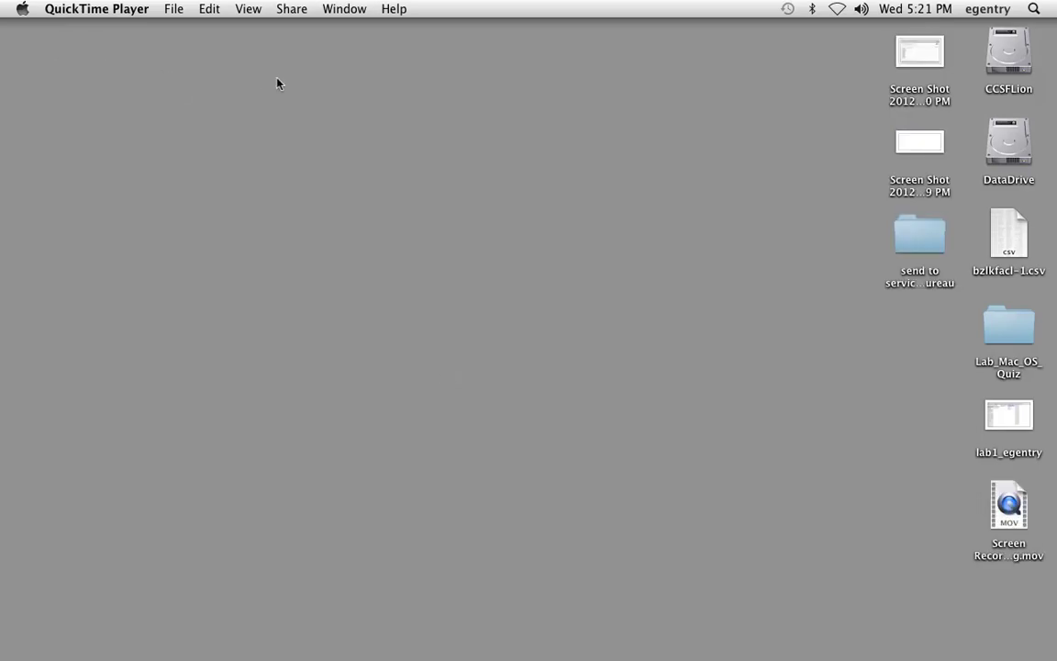
- Bring Finder to the front, then open and close an All My Files window
click(285, 96)
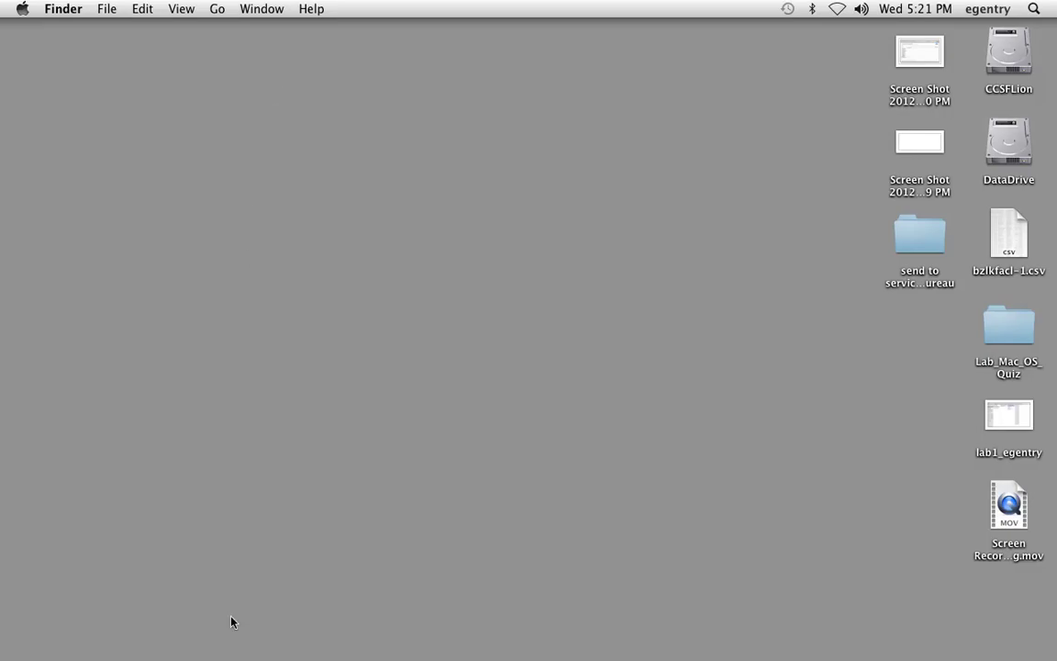
mouse_move(227, 647)
key(super+n)
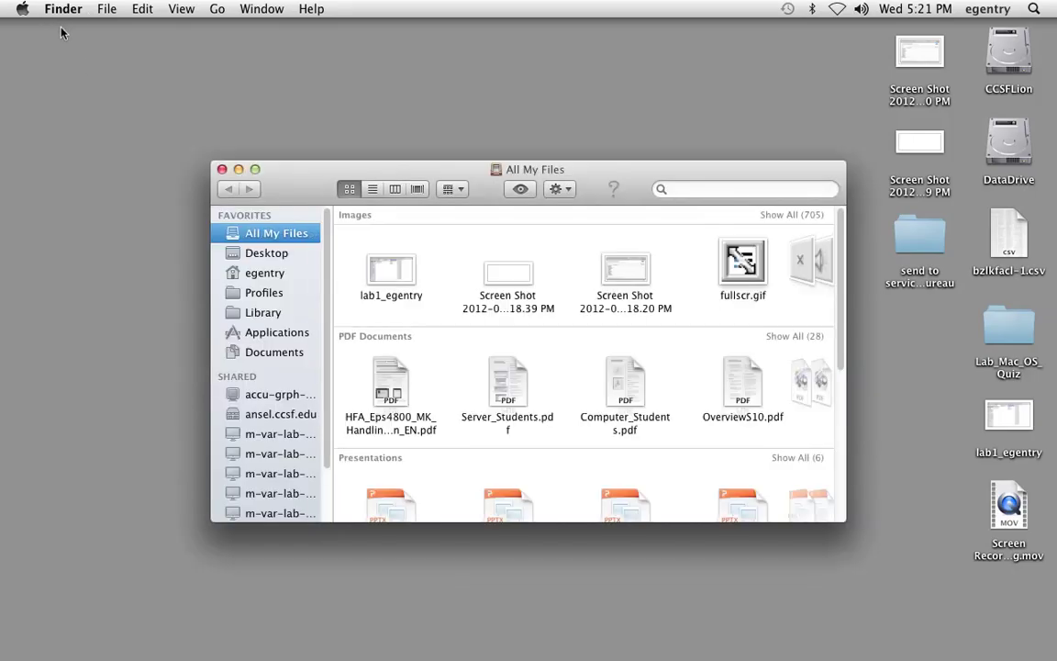
click(221, 169)
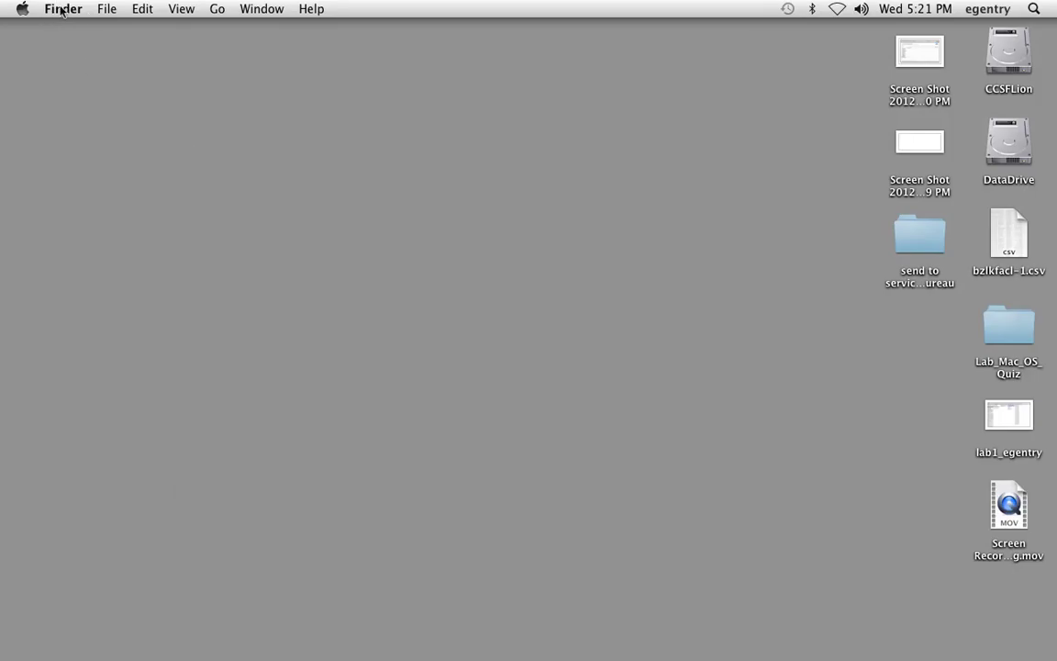
- Connect to afp://photo.ccsf.edu and mount its photography volume
click(218, 10)
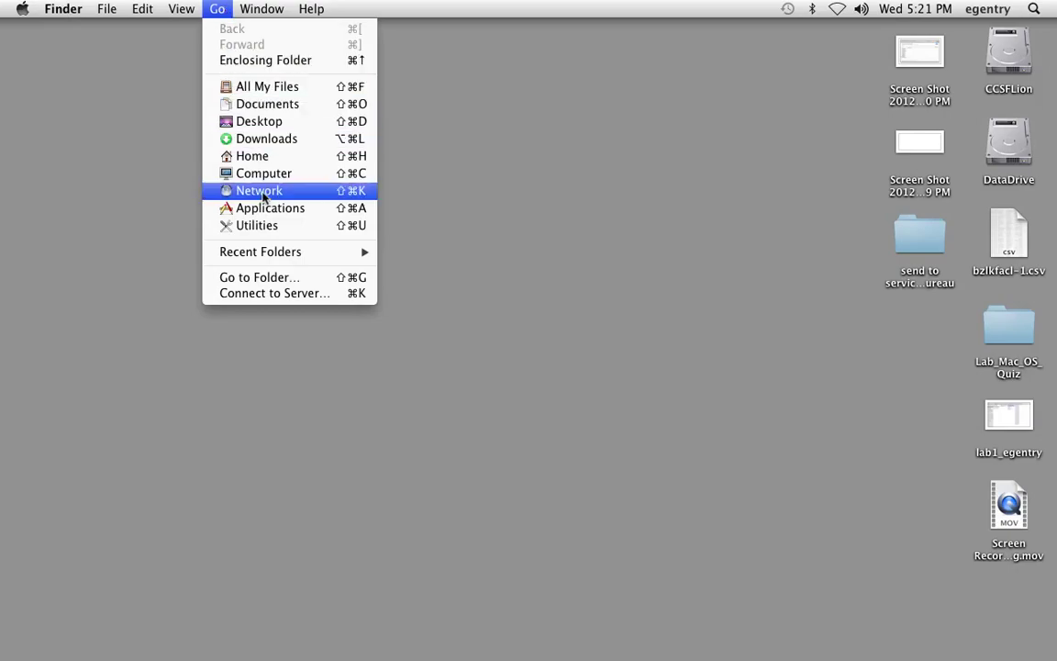
click(281, 293)
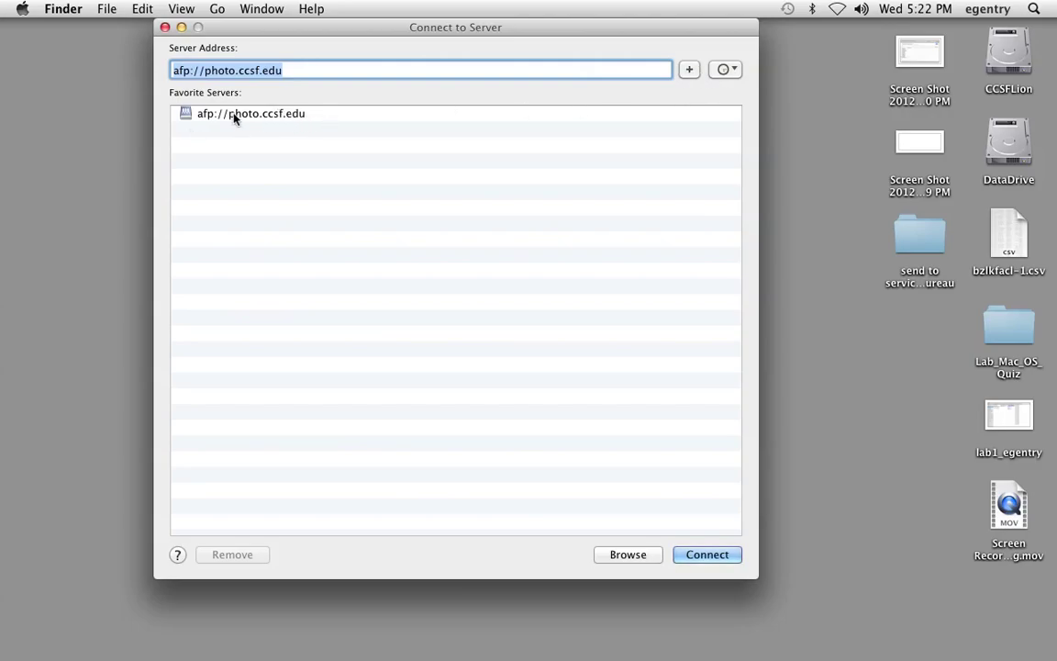
click(694, 556)
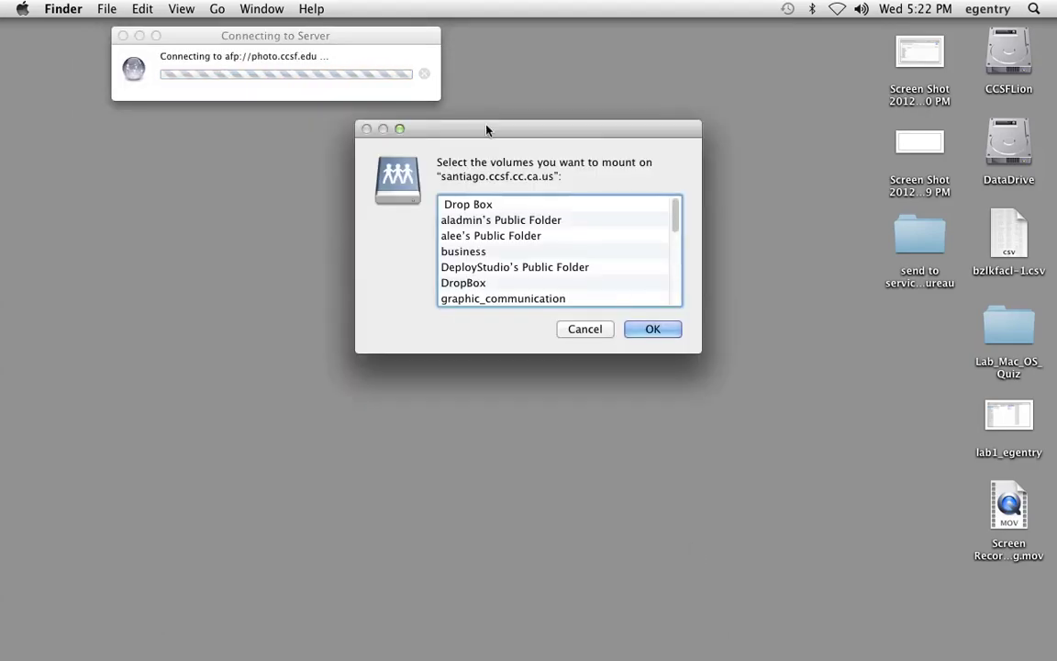
drag(676, 222, 672, 324)
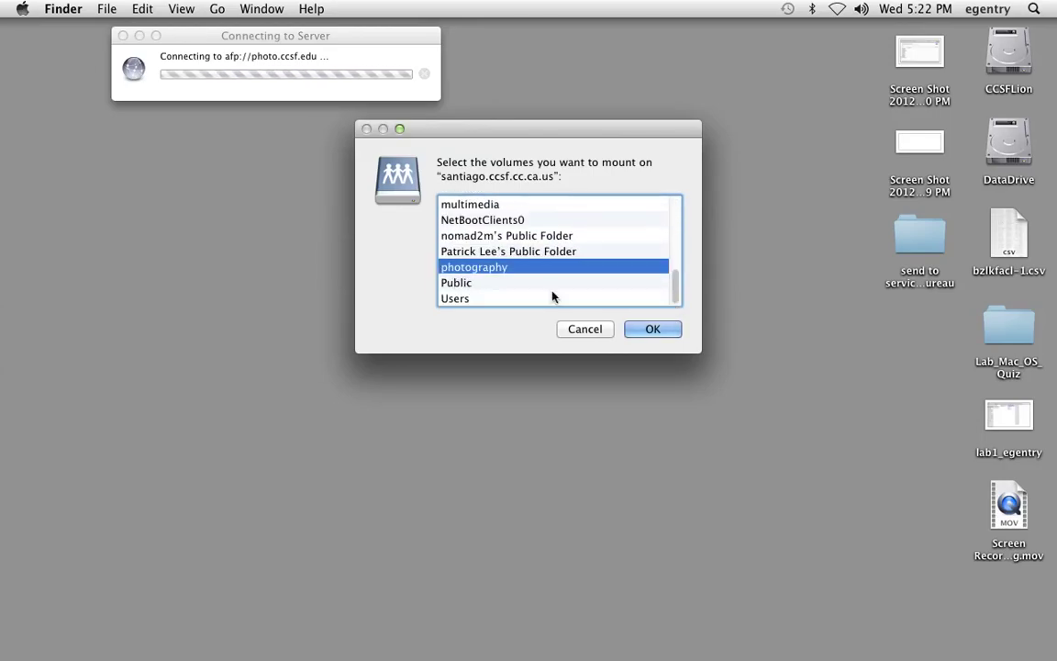
click(651, 329)
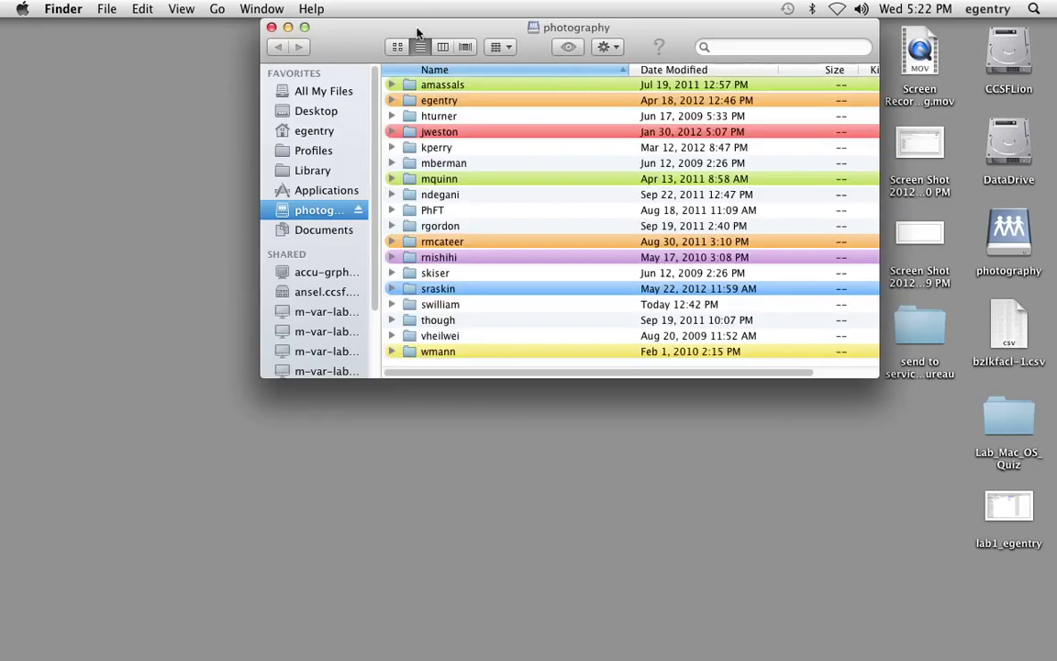
- Move the photography window left and enlarge it until the Kind column shows
drag(302, 30, 112, 46)
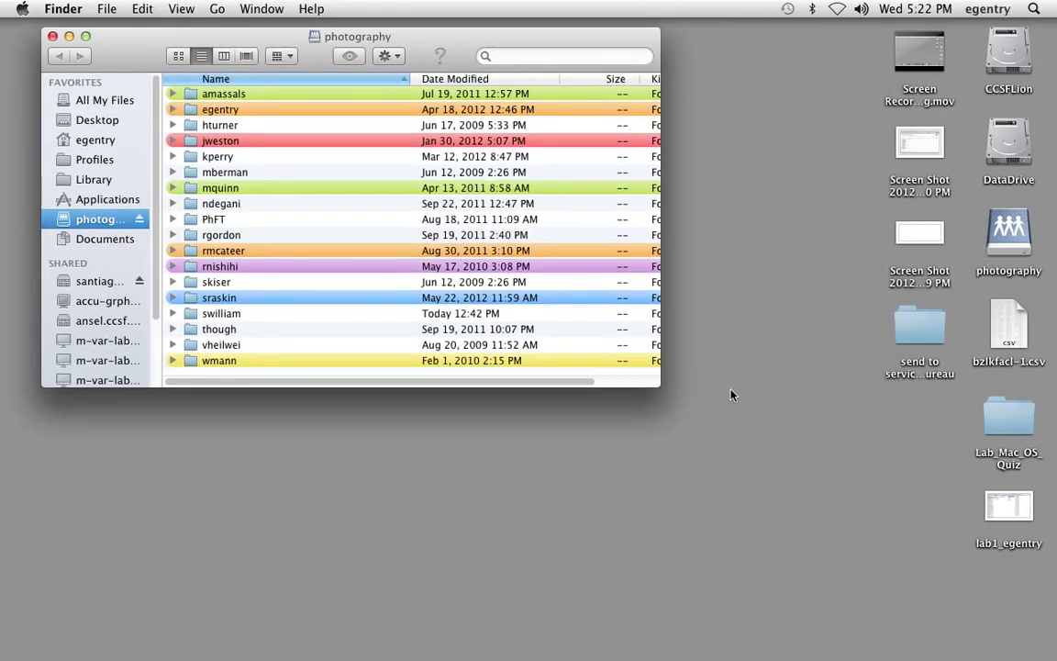
drag(655, 382, 860, 541)
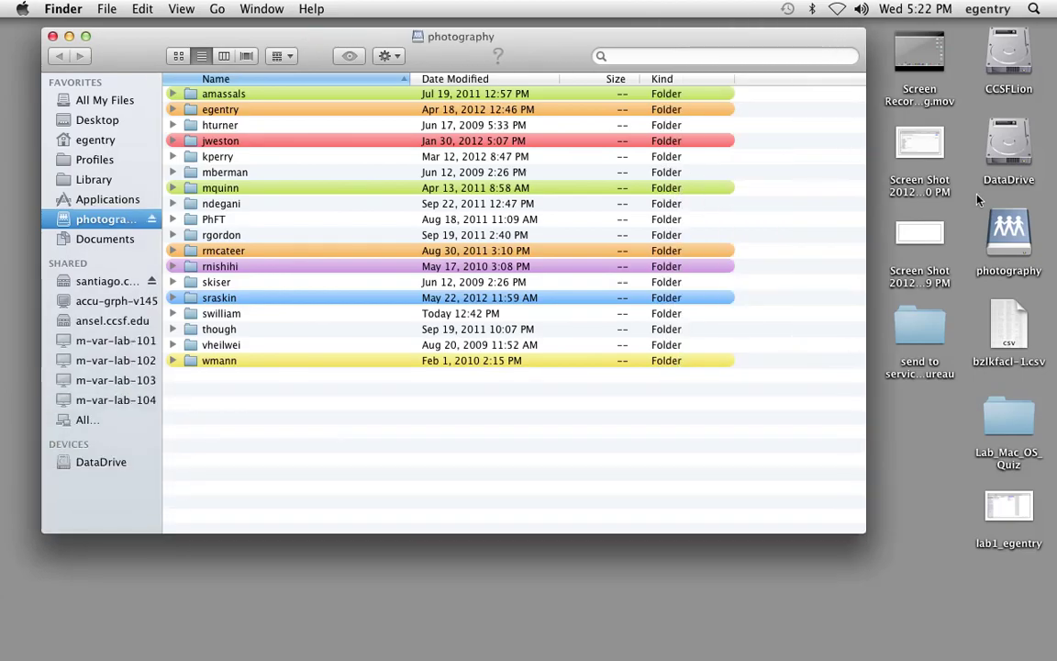
drag(373, 40, 380, 42)
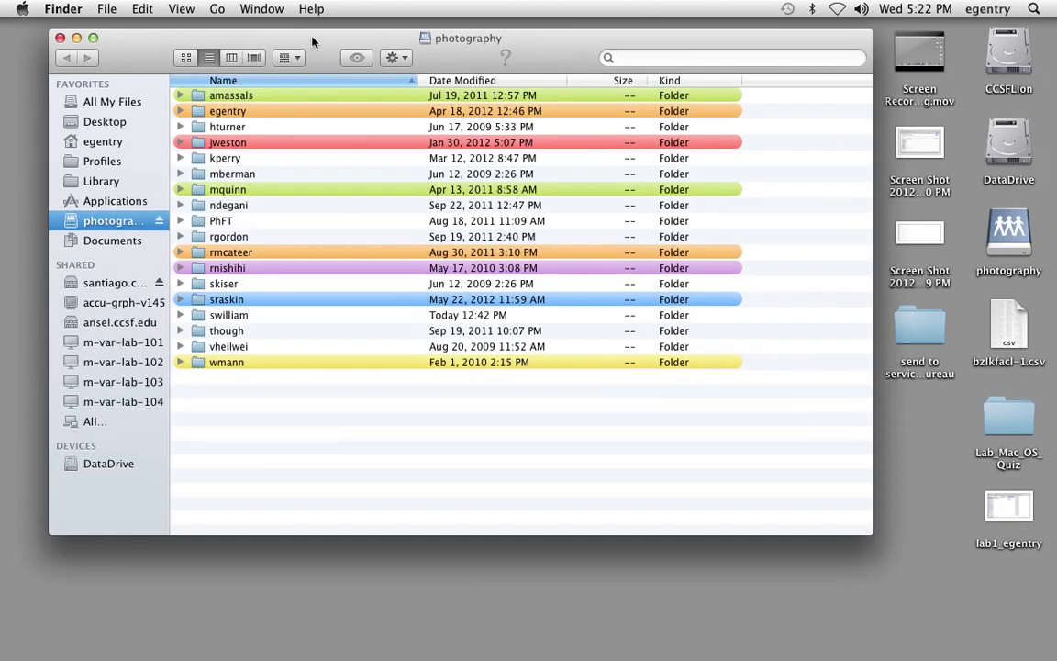
- Toggle Finder Preferences' desktop items off and back on, keeping disks, CDs/DVDs/iPods and servers shown
click(60, 8)
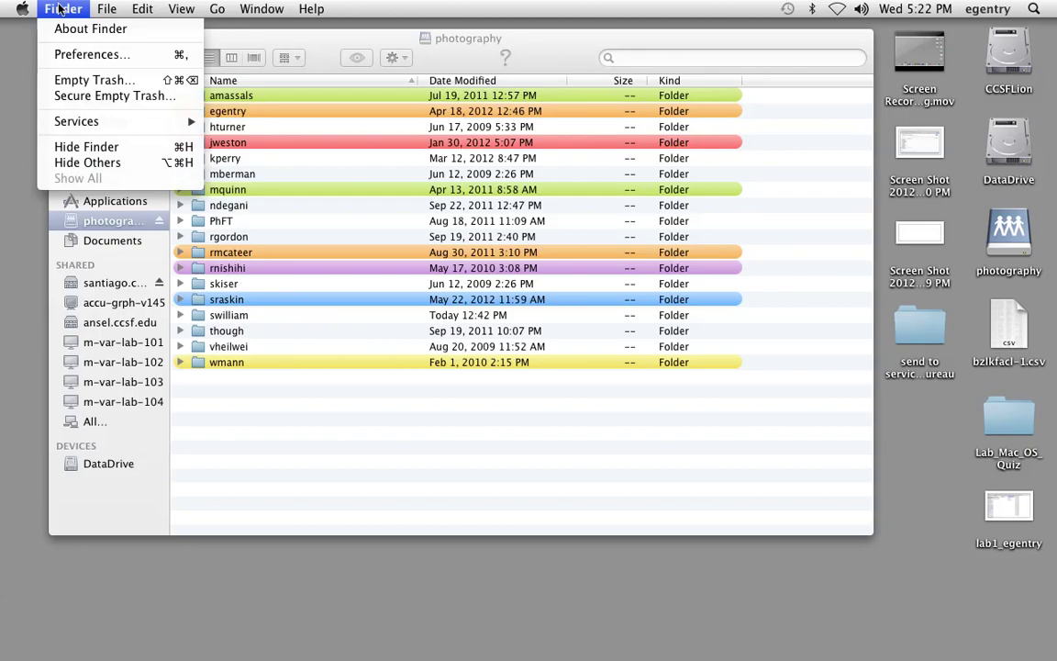
click(64, 55)
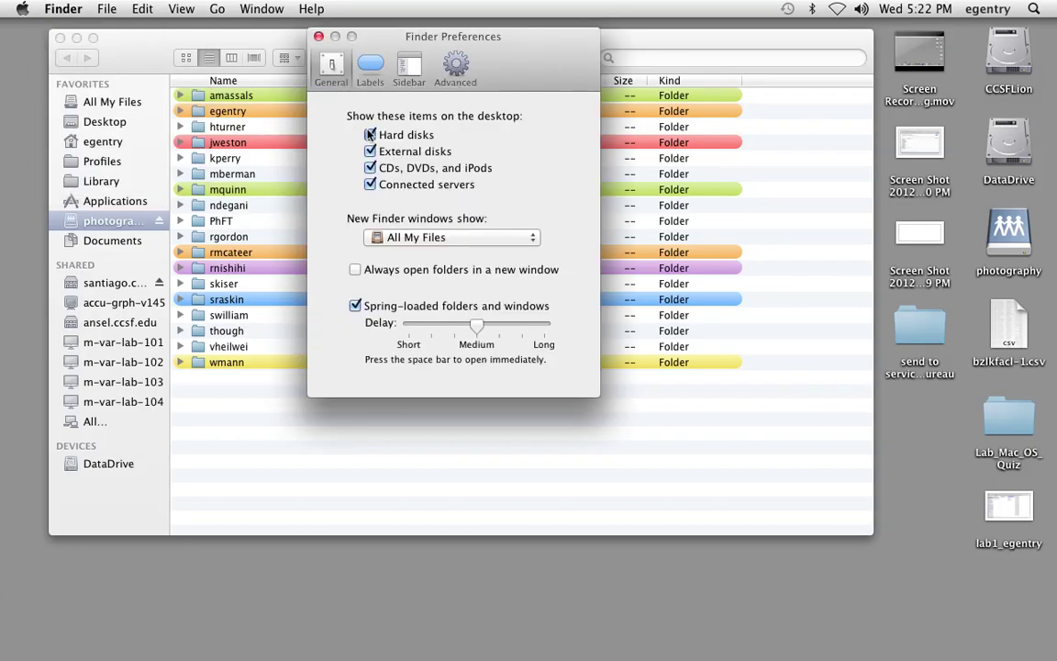
click(370, 135)
click(370, 151)
click(370, 168)
click(370, 185)
click(370, 184)
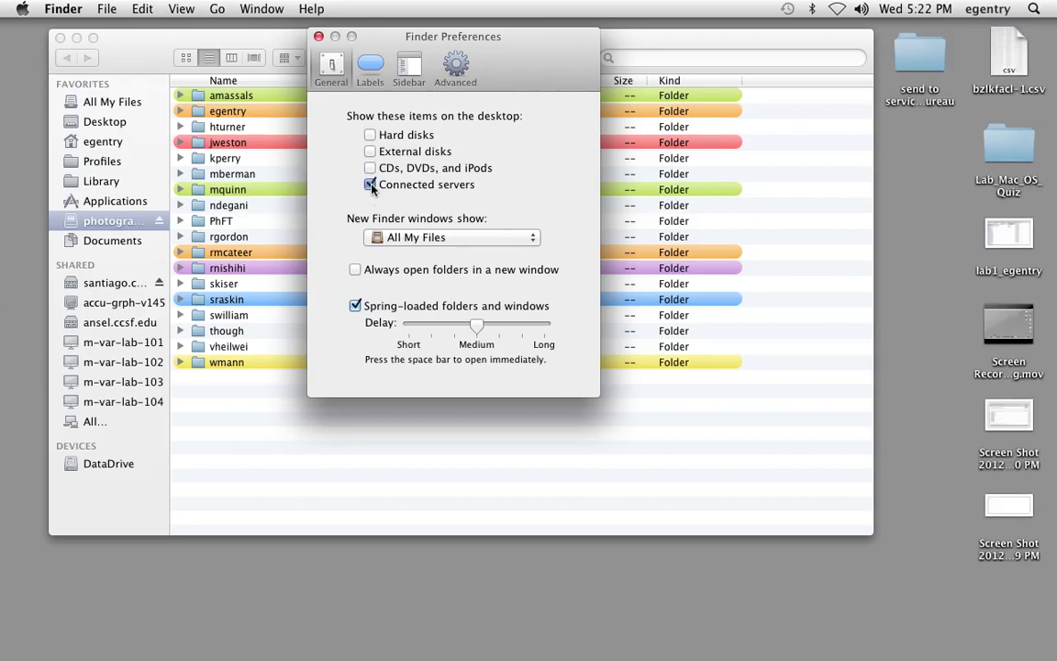
click(369, 167)
click(369, 152)
click(369, 135)
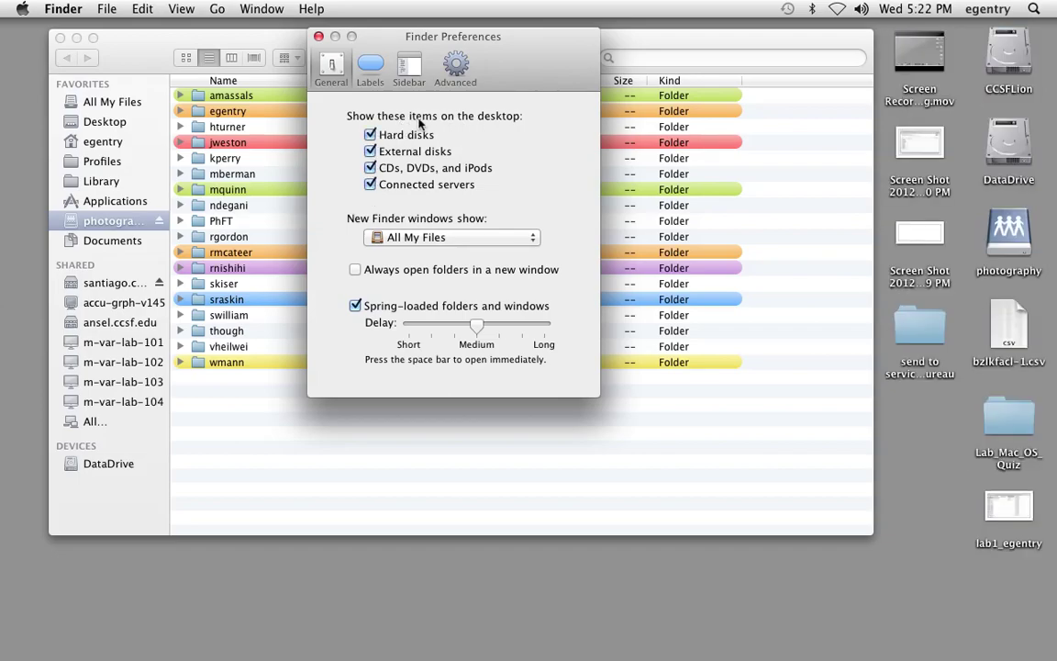
click(318, 36)
drag(376, 50, 375, 57)
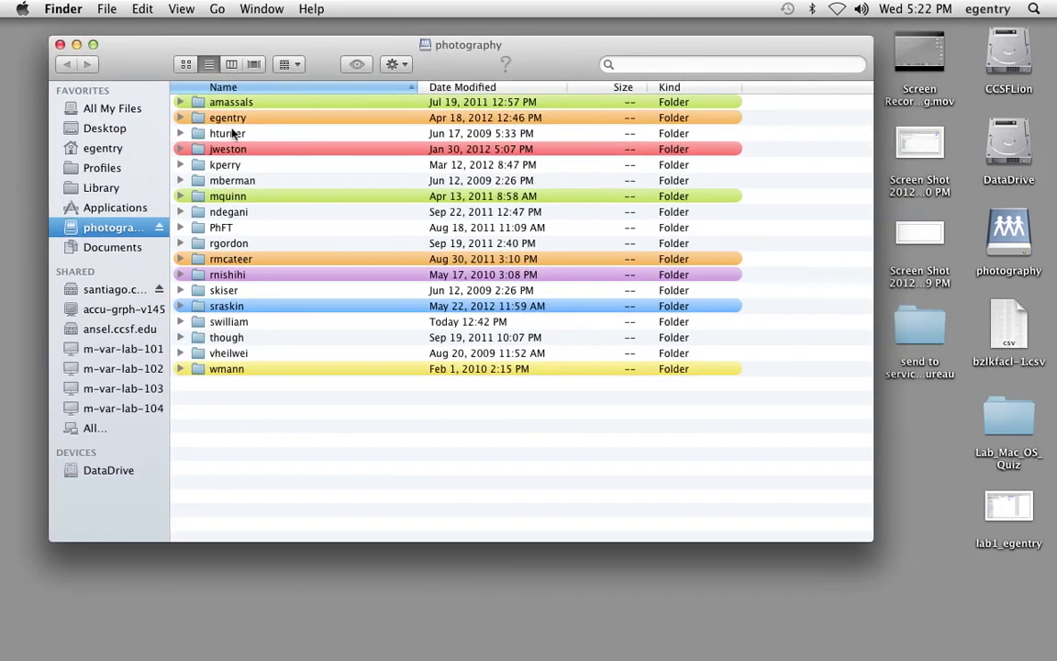
- Switch to column view and open egentry > PH51 > ReadOnly on the server
click(231, 65)
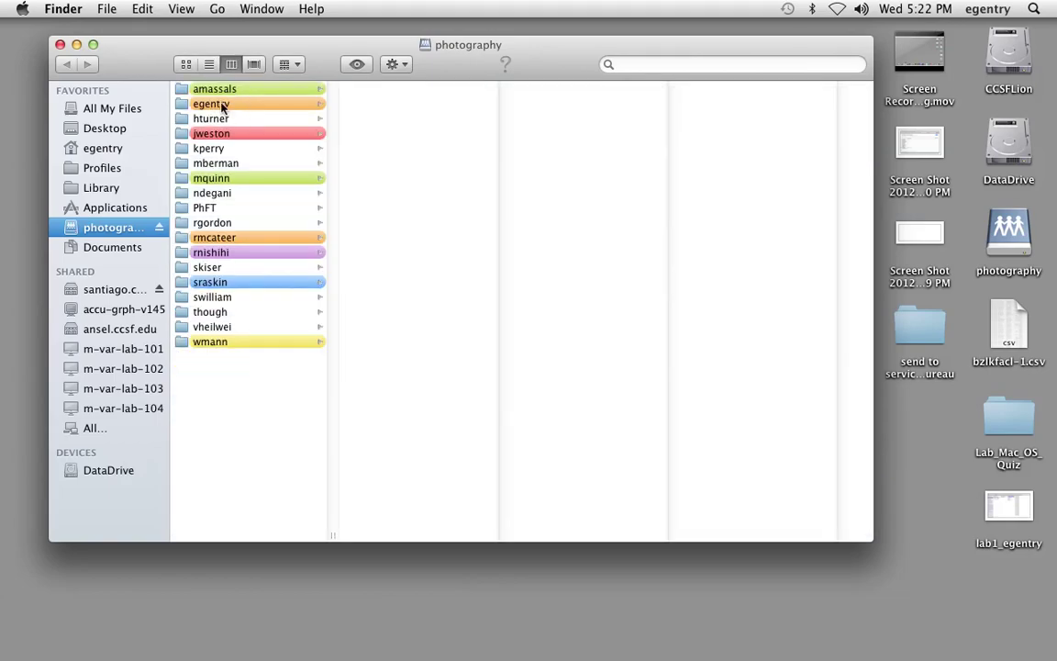
click(222, 107)
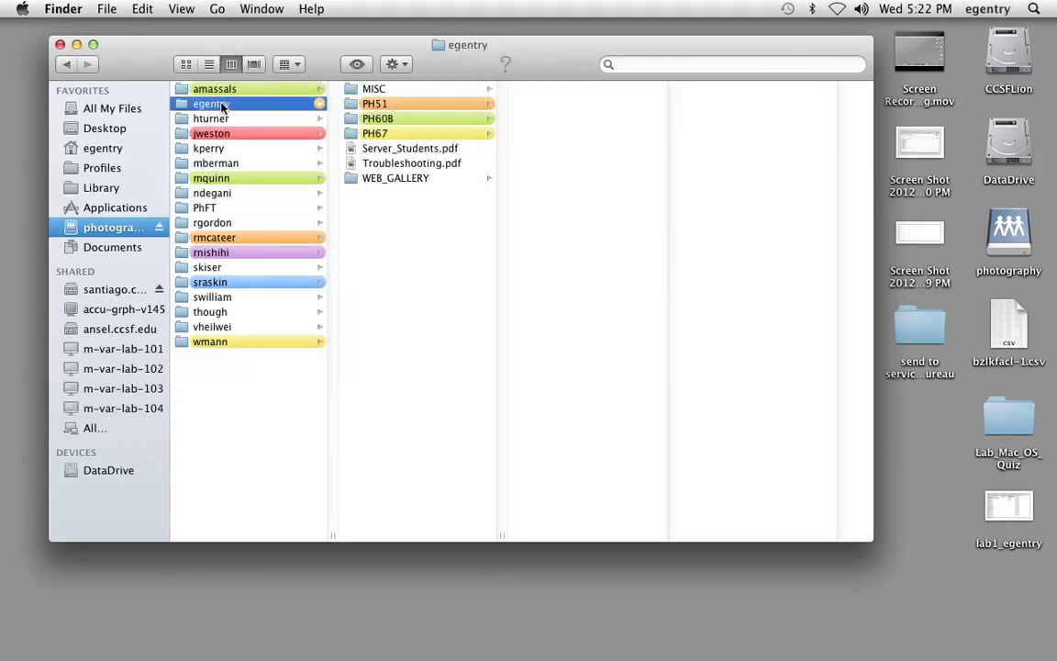
click(381, 105)
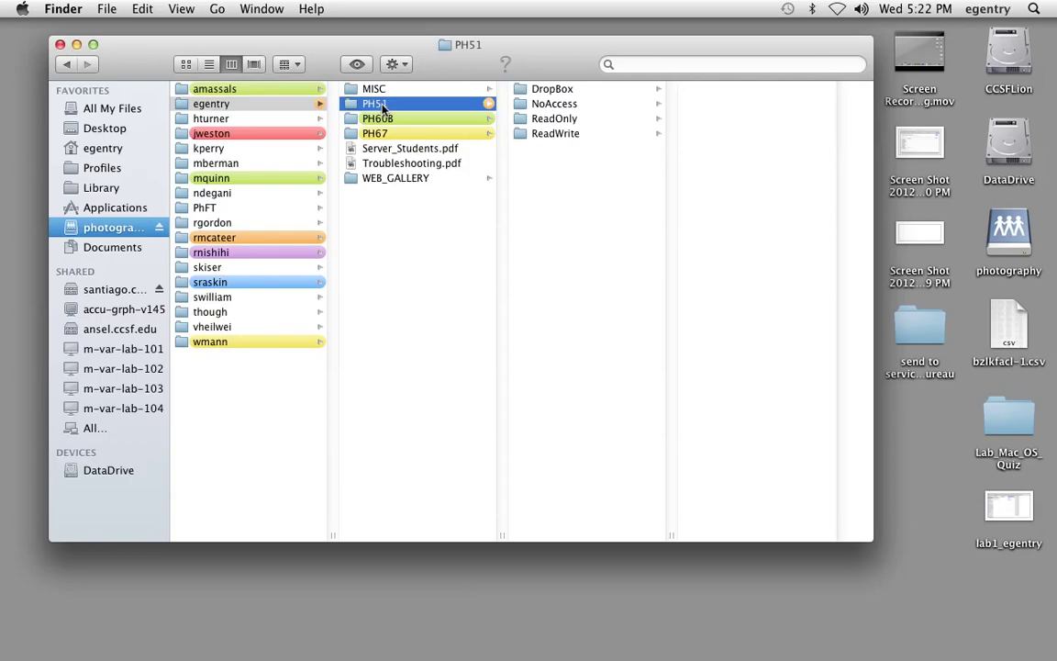
click(548, 121)
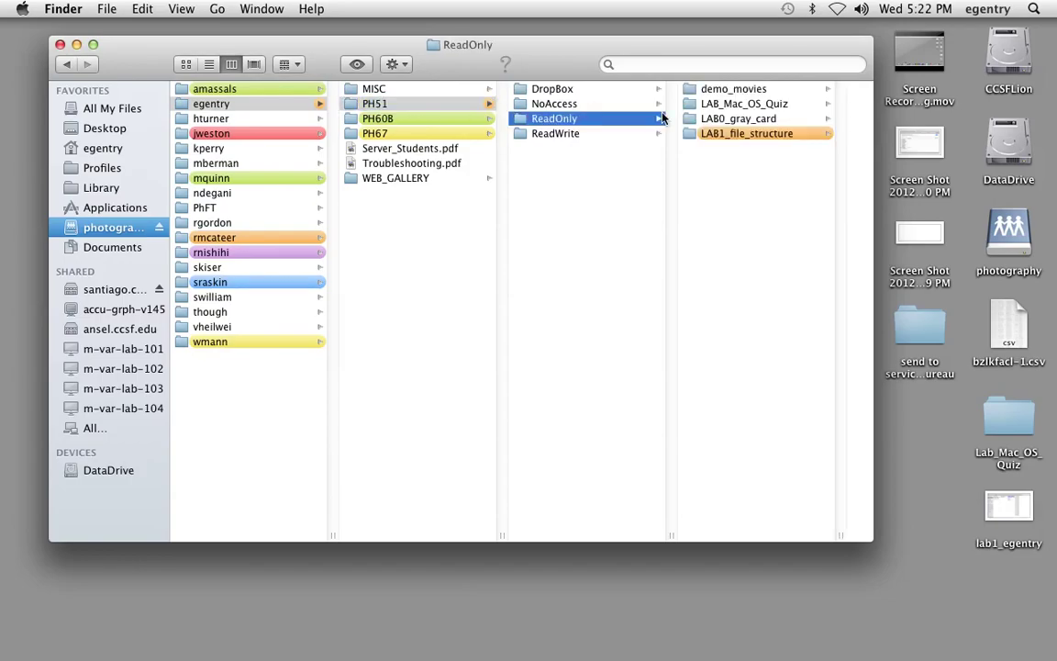
- Drag the LAB1_file_structure folder from ReadOnly onto the desktop
drag(874, 540, 911, 524)
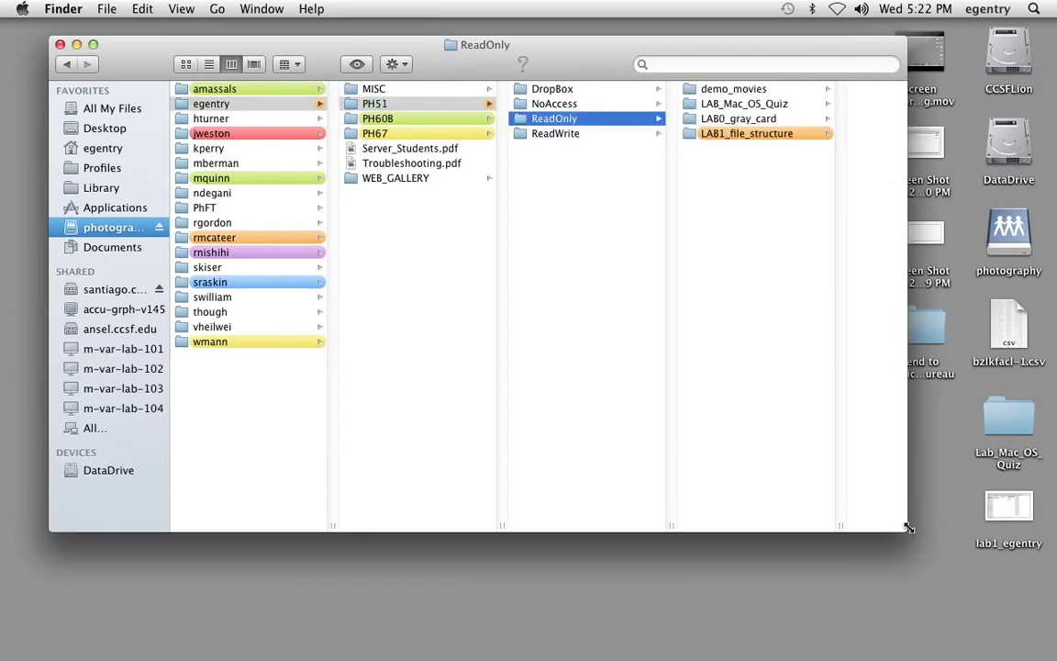
drag(533, 65, 504, 77)
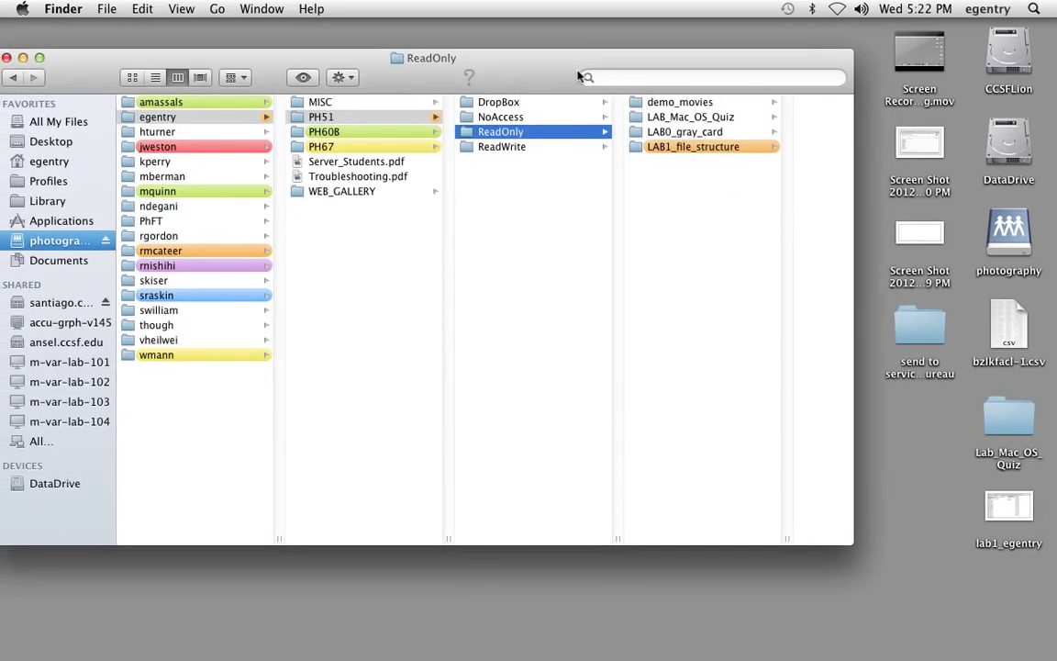
drag(579, 75, 459, 64)
drag(524, 138, 778, 194)
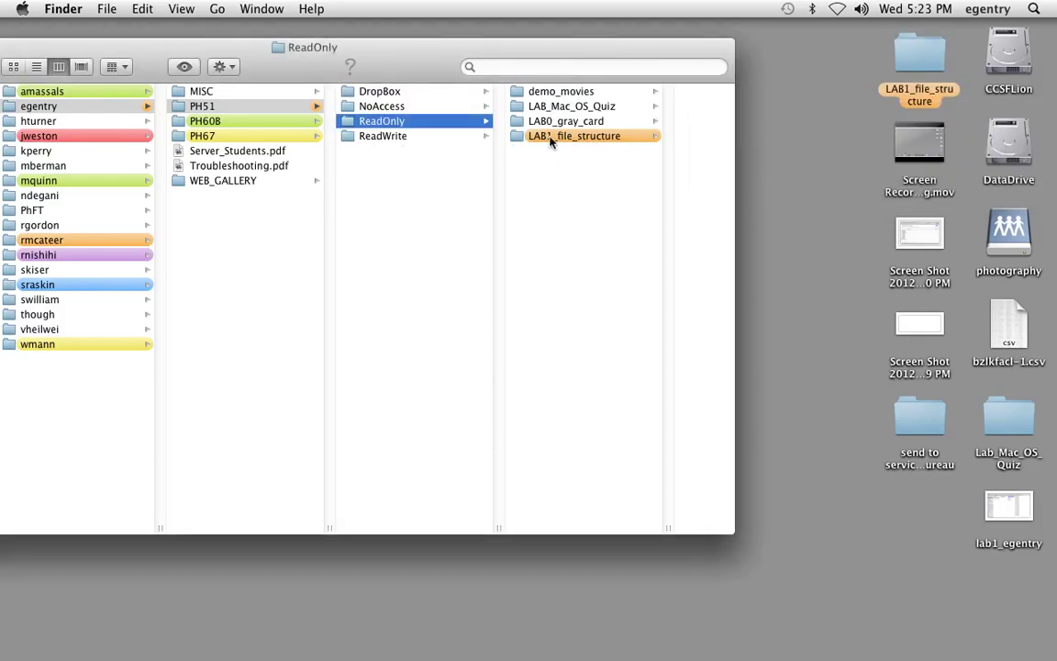
click(555, 137)
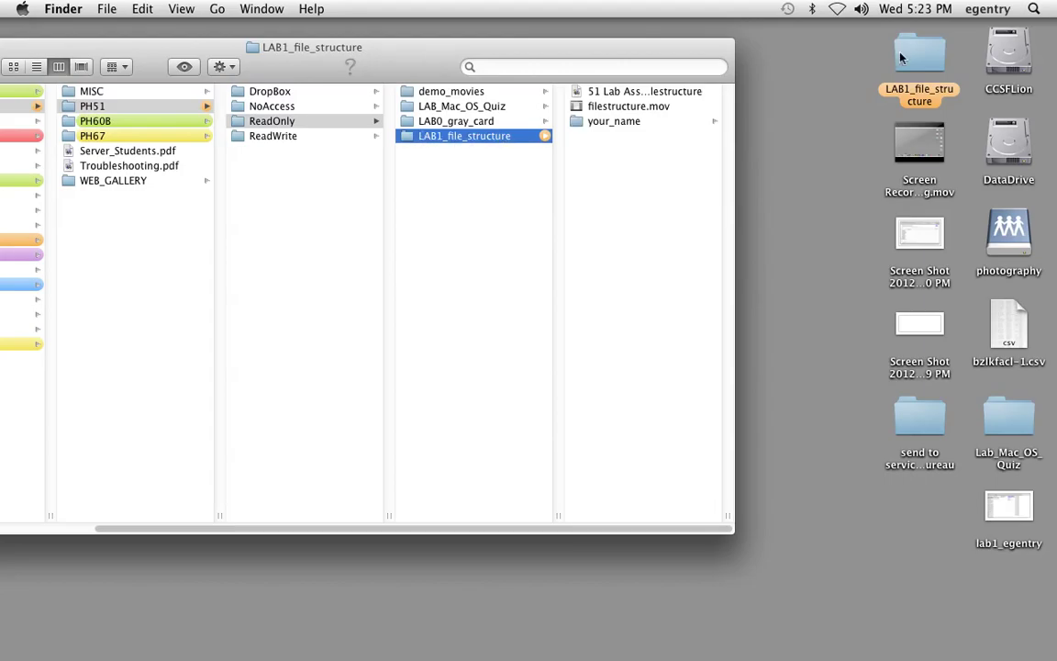
drag(348, 68, 511, 83)
- Open the desktop LAB1_file_structure folder and its '51 Lab Assg. #1-Filestructure' PDF in Preview
click(70, 60)
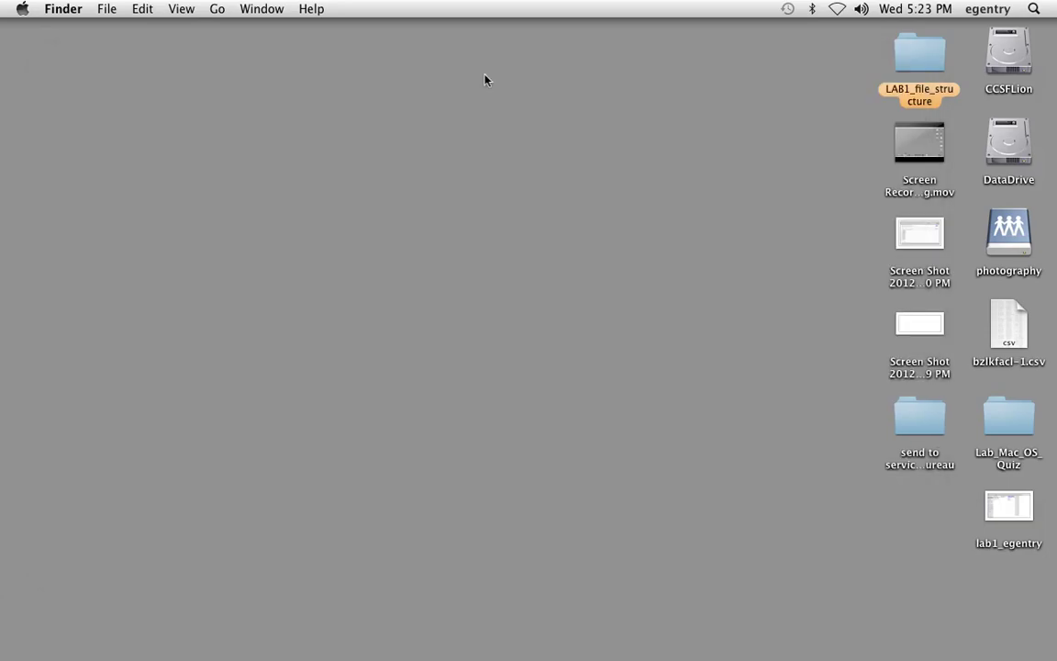
double_click(918, 67)
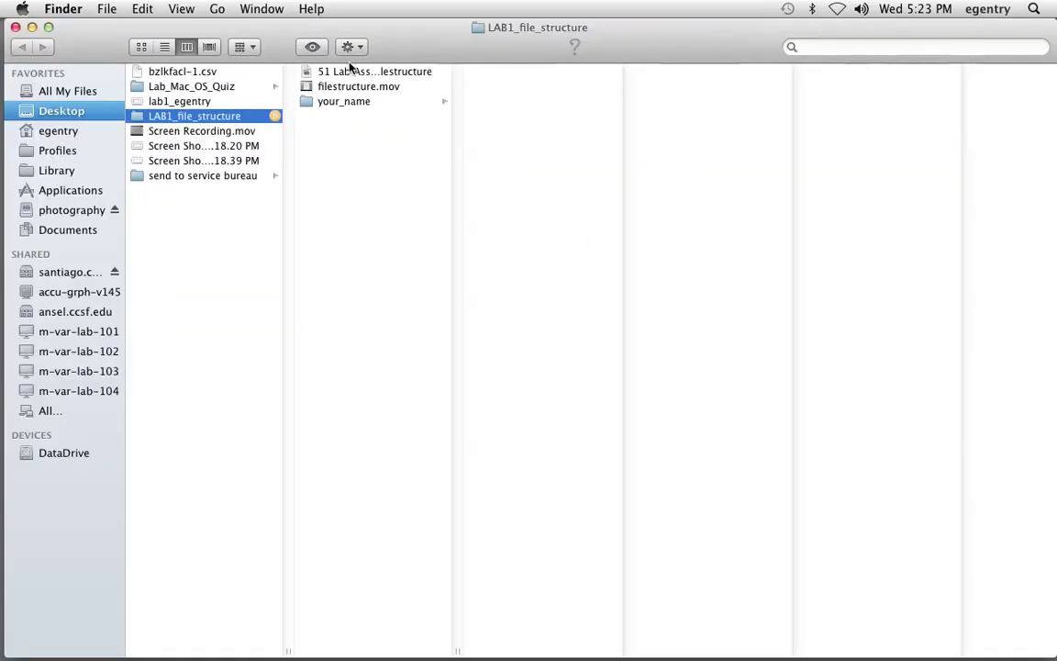
click(352, 71)
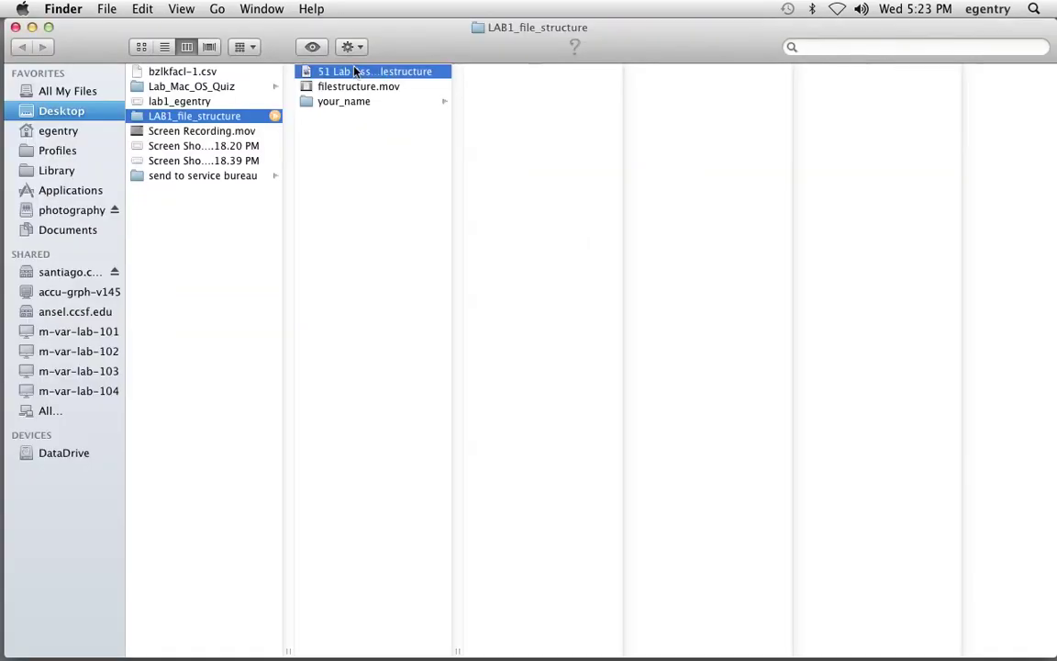
double_click(357, 73)
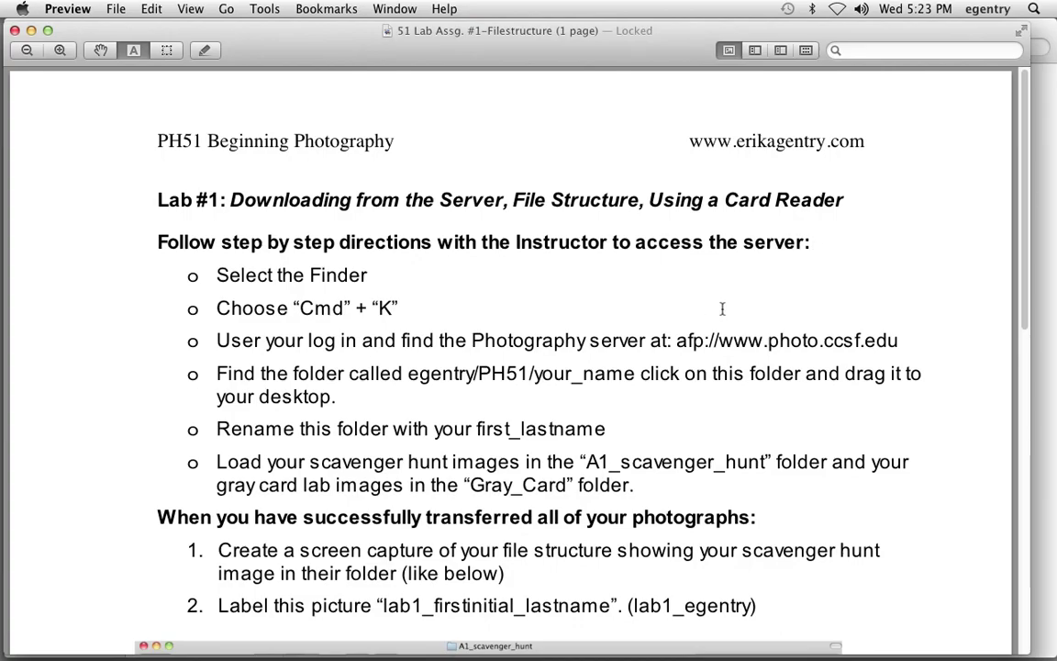
- Scroll through the Lab #1 assignment PDF to the end, then close it
scroll(726, 315, down, 3)
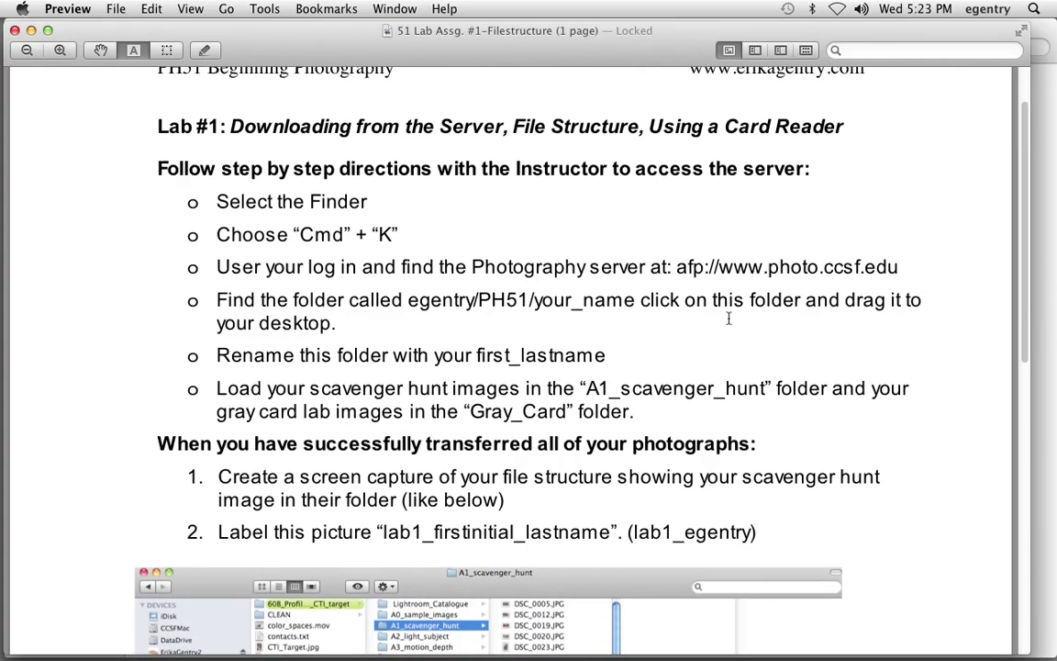
scroll(729, 319, down, 5)
scroll(728, 318, down, 10)
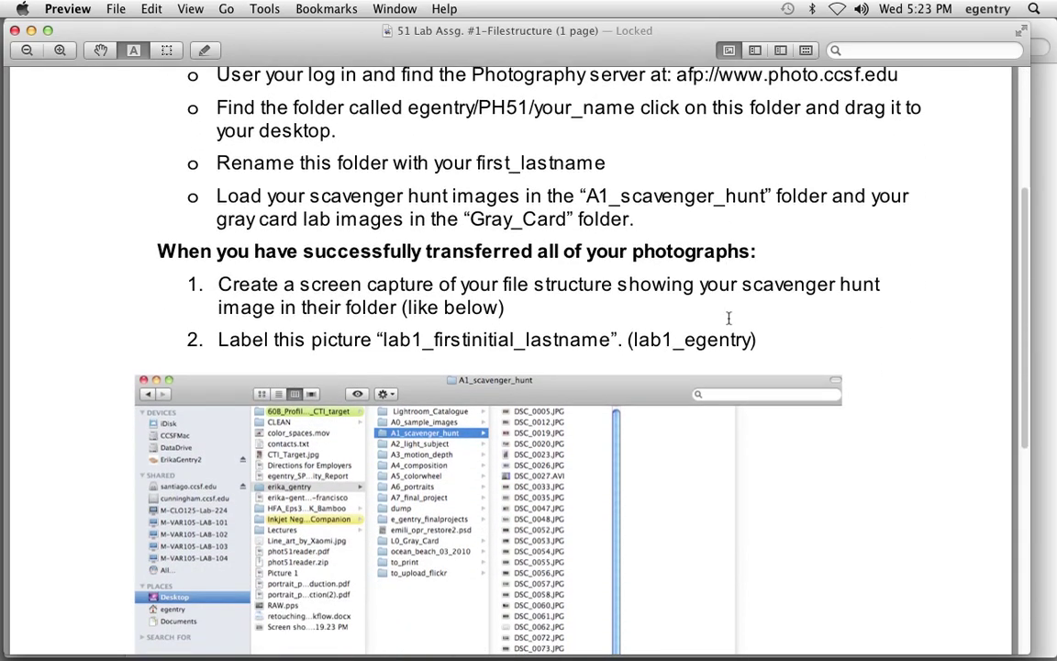
scroll(729, 318, down, 5)
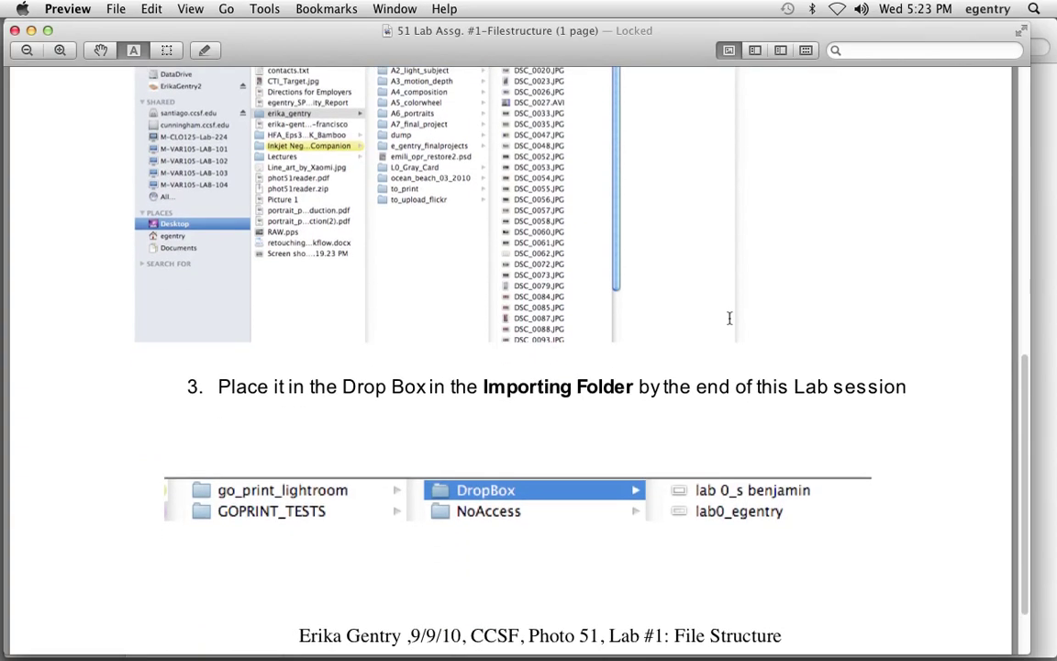
drag(1023, 358, 1015, 236)
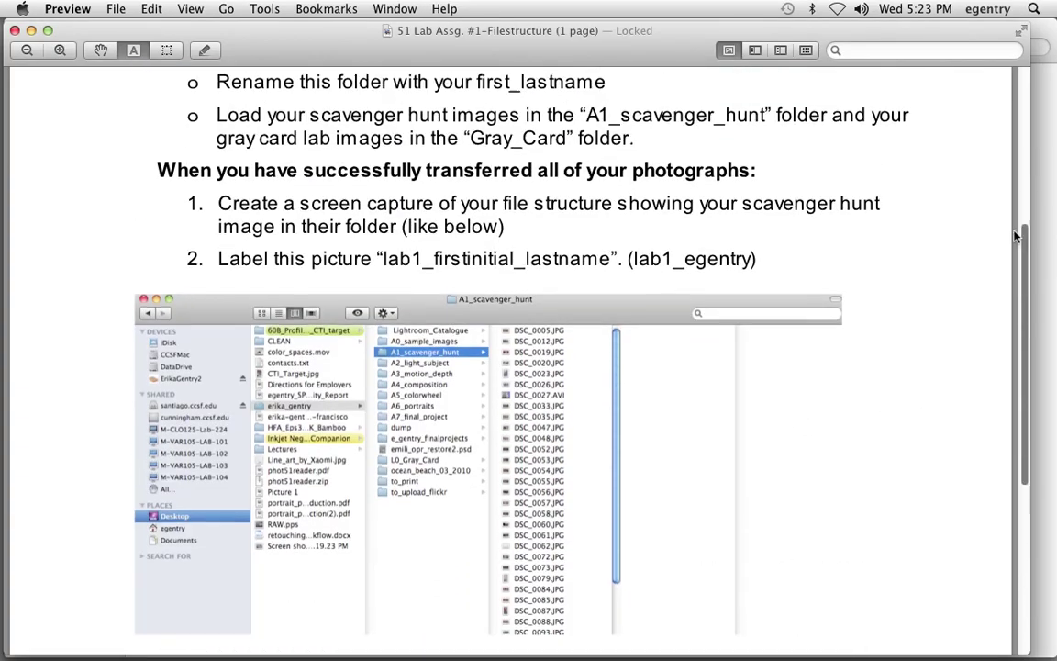
scroll(734, 284, down, 2)
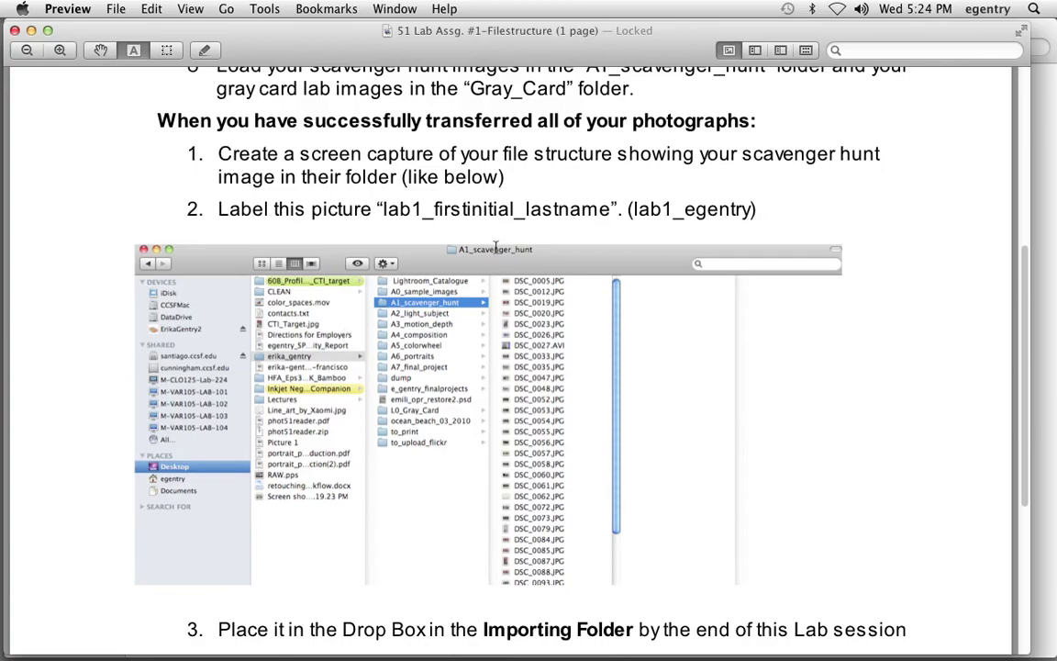
key(super+w)
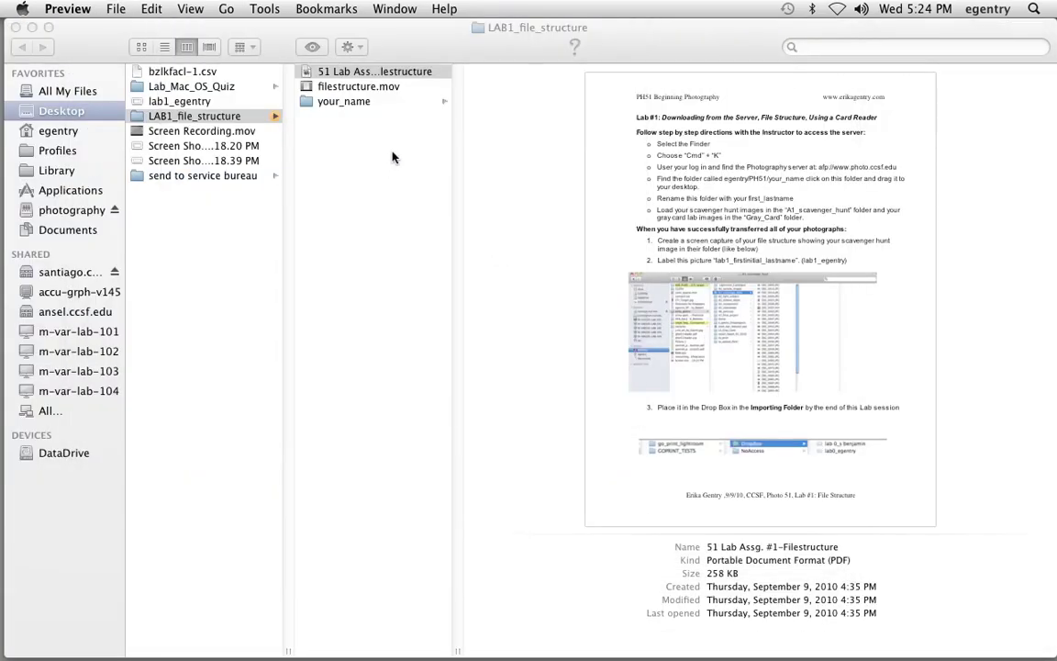
- Preview filestructure.mov, then open the your_name folder to list its lab subfolders
click(367, 87)
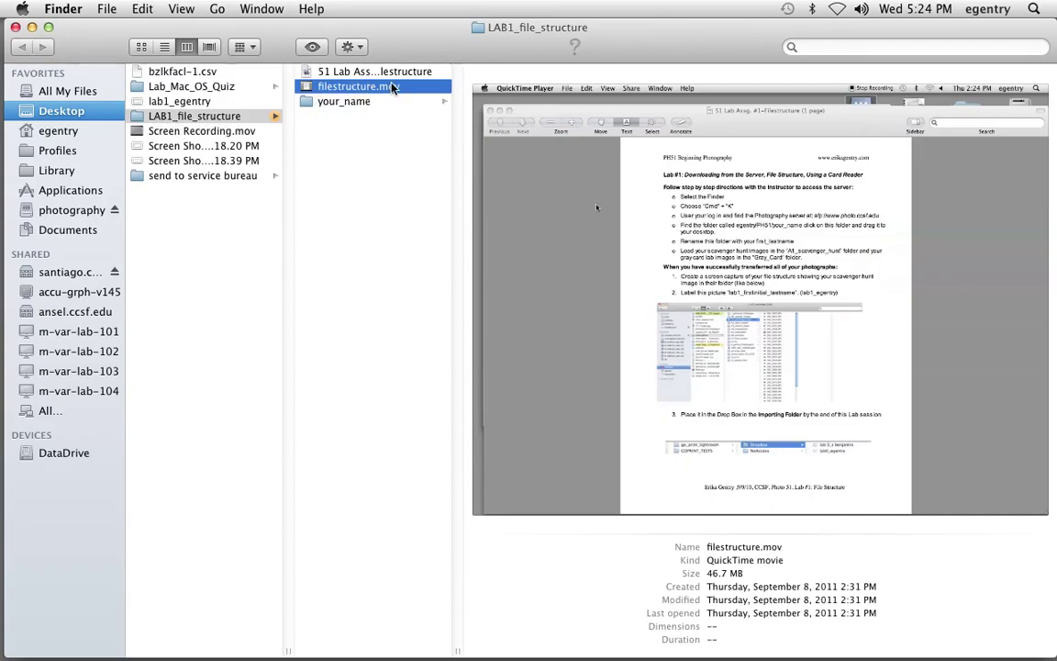
click(343, 107)
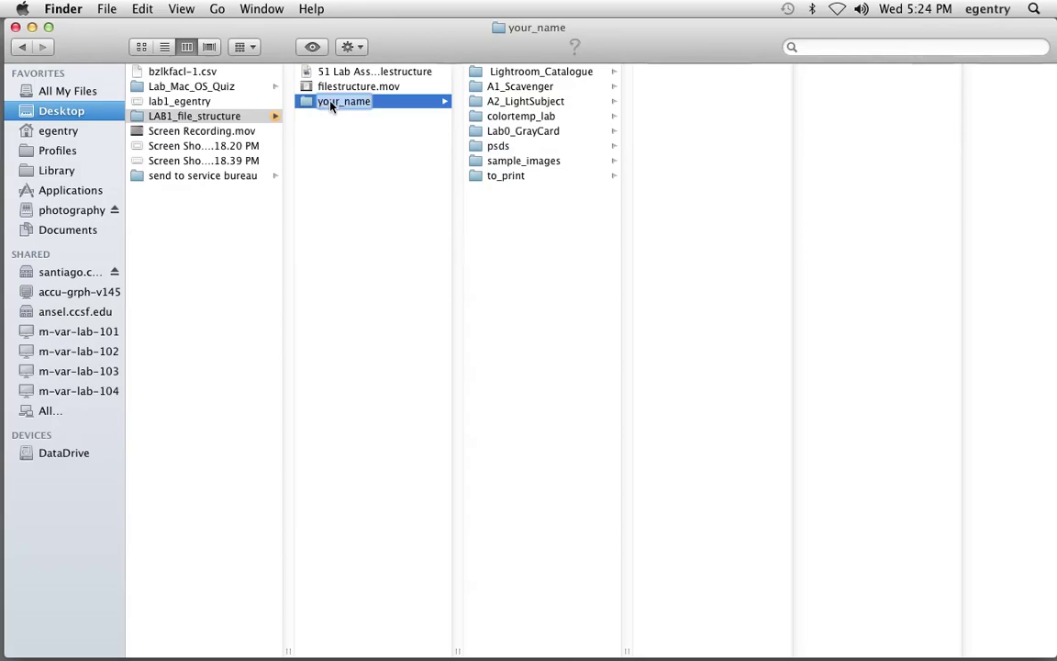
- Rename the your_name folder to the student's username (first initial plus last name)
key(Return)
text(erika_gentry)
drag(373, 104, 321, 103)
text(egentry)
click(353, 148)
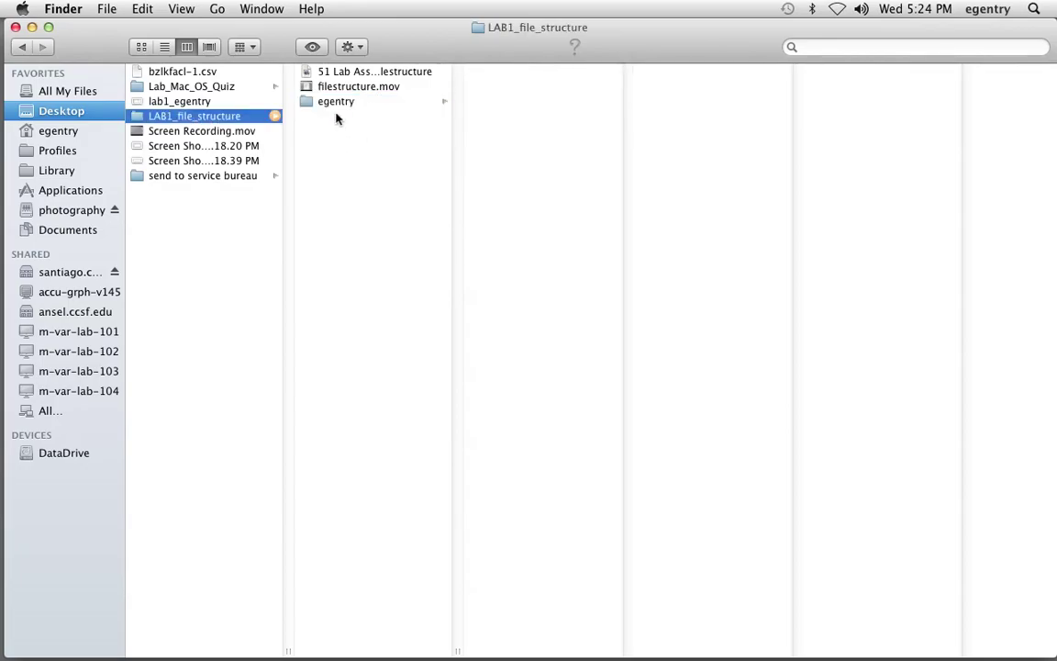
- Browse the renamed folder's Lightroom_Catalogue, A1_Scavenger, A2_LightSubject, colortemp_lab and Lab0_GrayCard subfolders
click(332, 105)
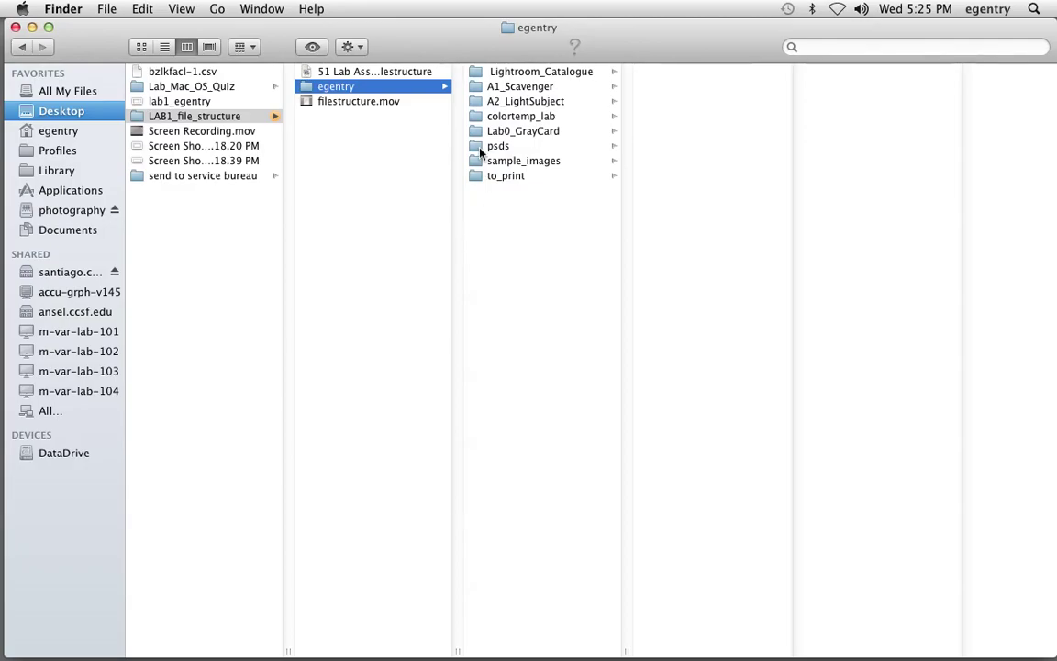
click(530, 75)
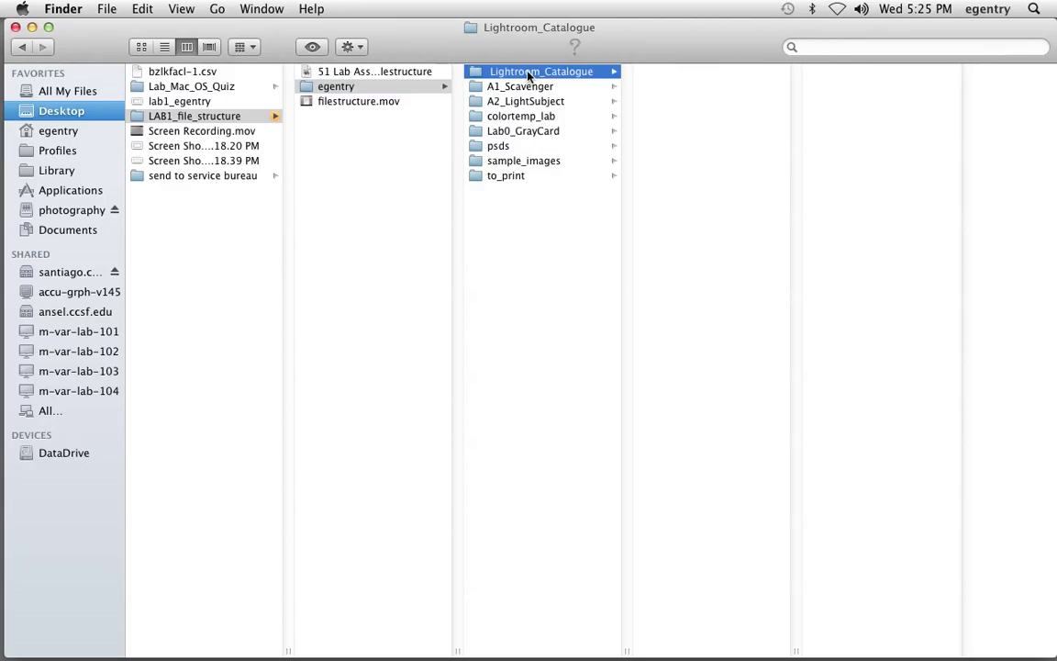
click(533, 86)
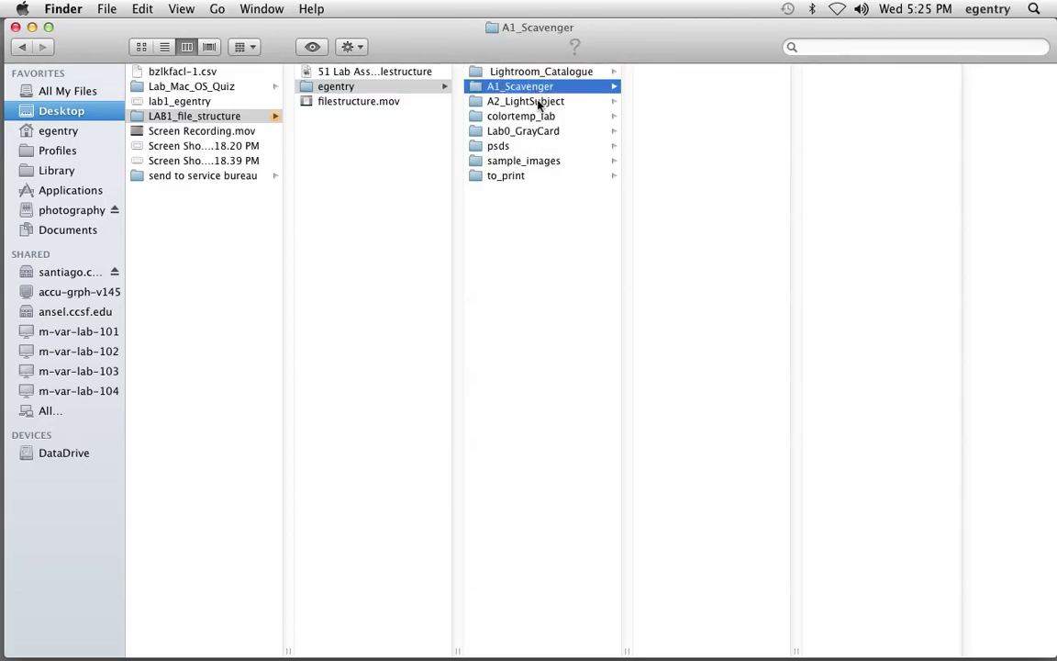
click(541, 101)
click(541, 117)
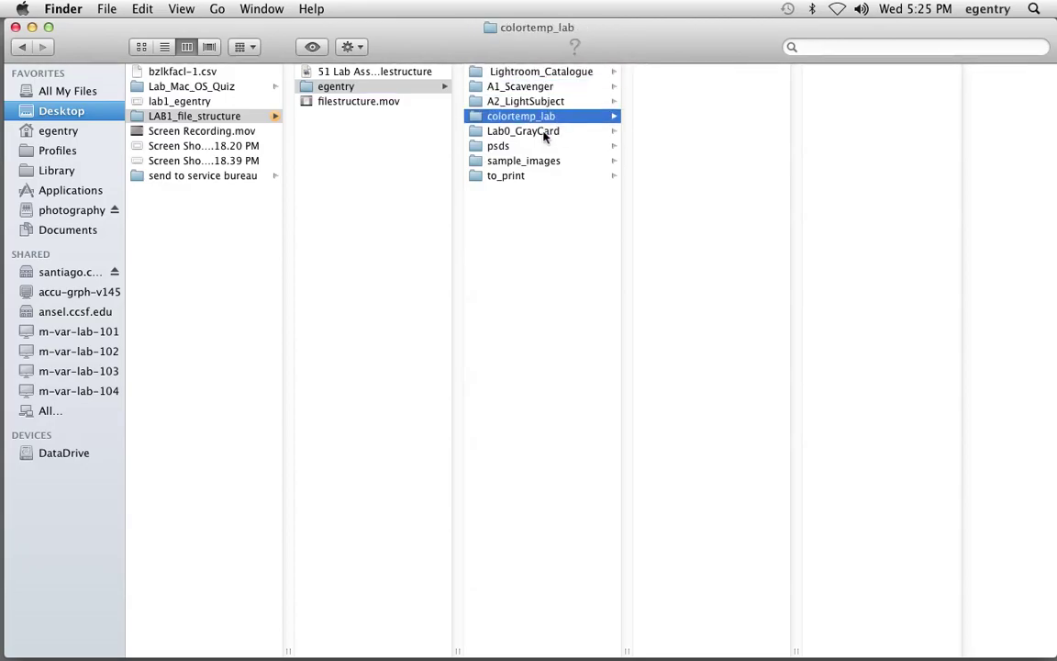
click(542, 132)
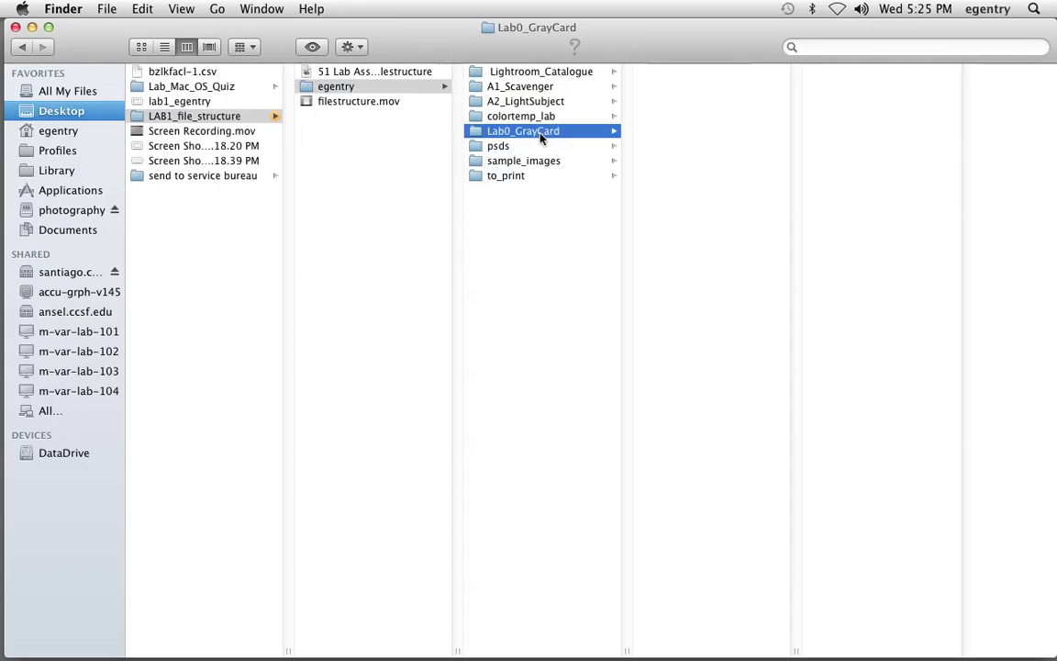
- In sample_images, preview several monterey_aquarium JPEGs, _MG_2239.dng and EastmanHouse.jpg
click(540, 165)
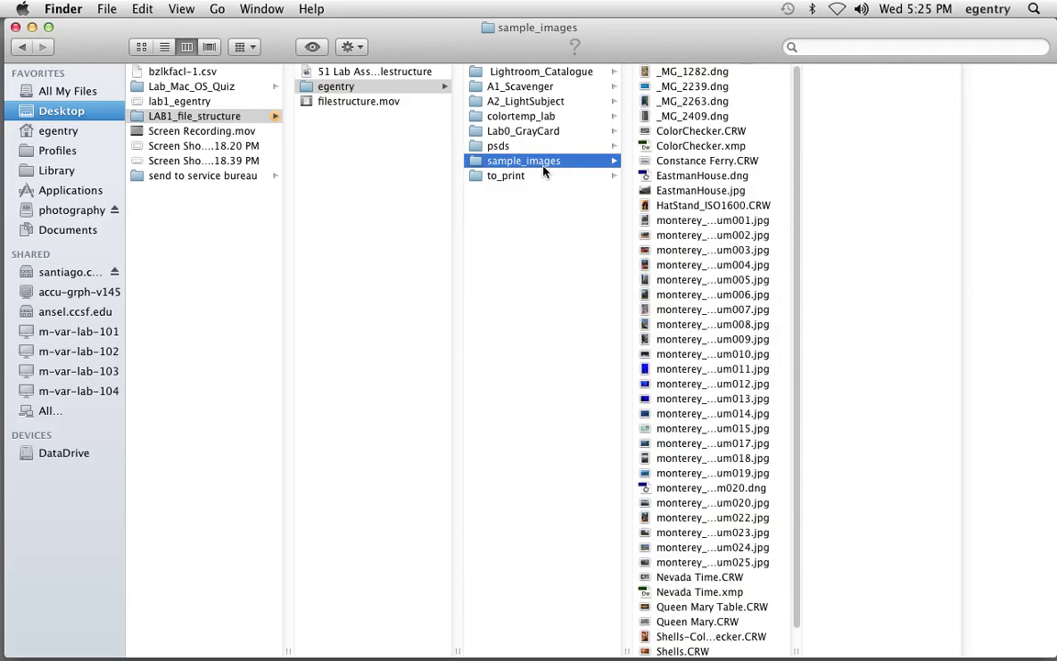
click(651, 221)
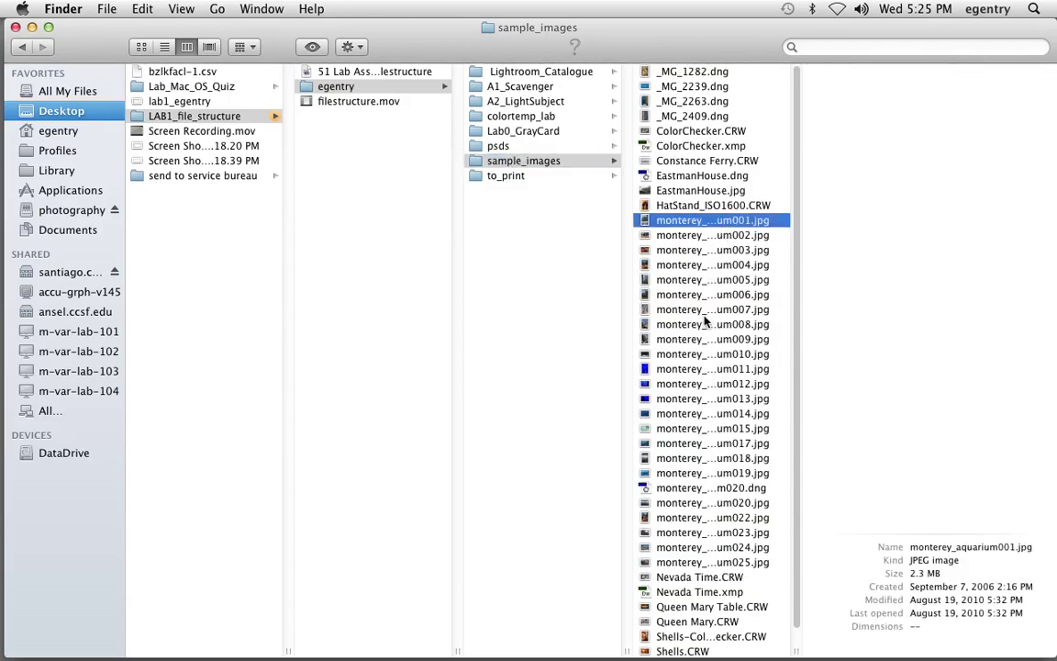
click(712, 414)
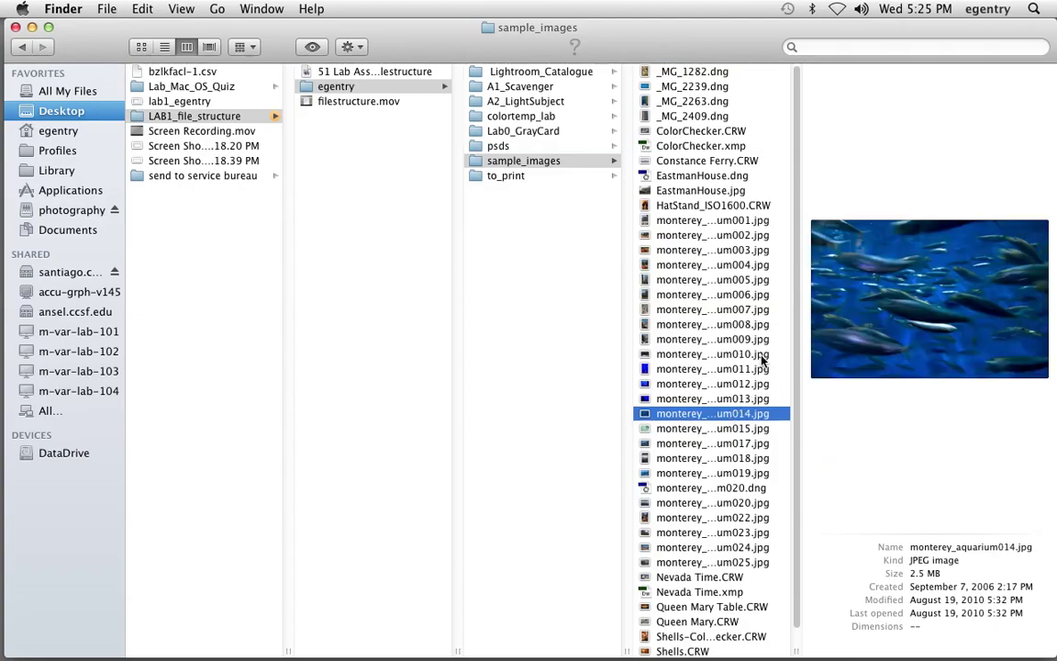
scroll(799, 276, down, 1)
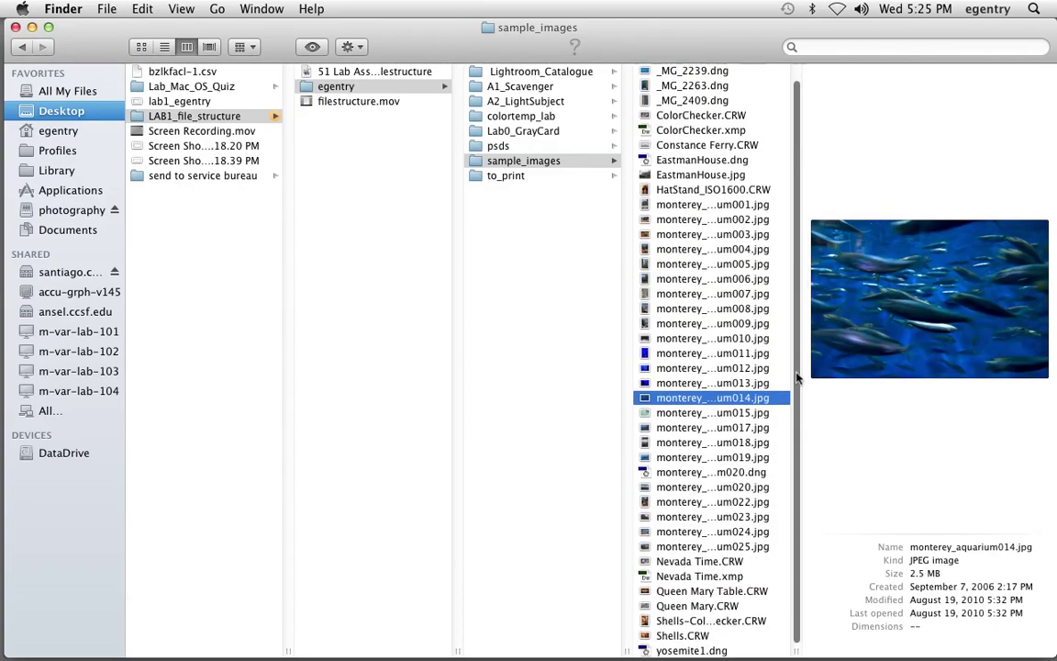
click(703, 547)
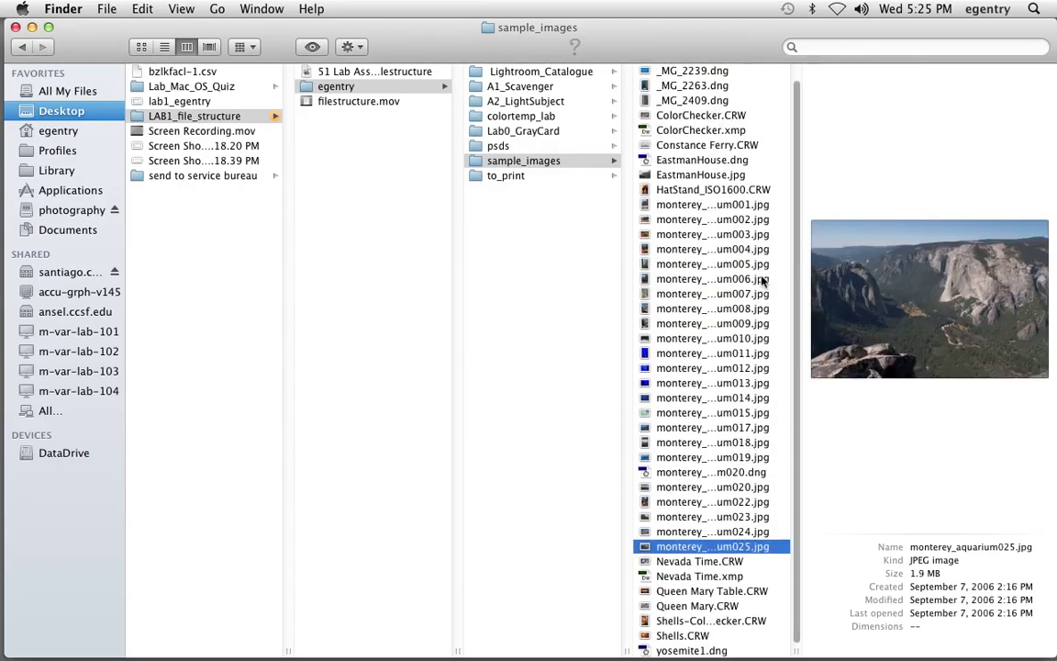
click(726, 294)
scroll(716, 251, up, 1)
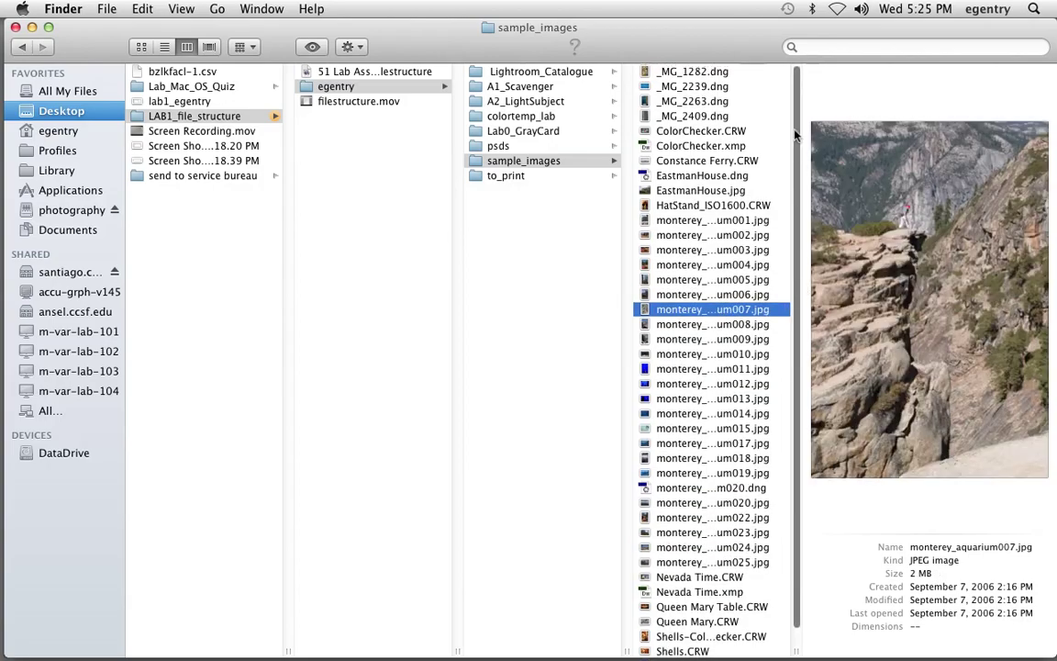
click(702, 87)
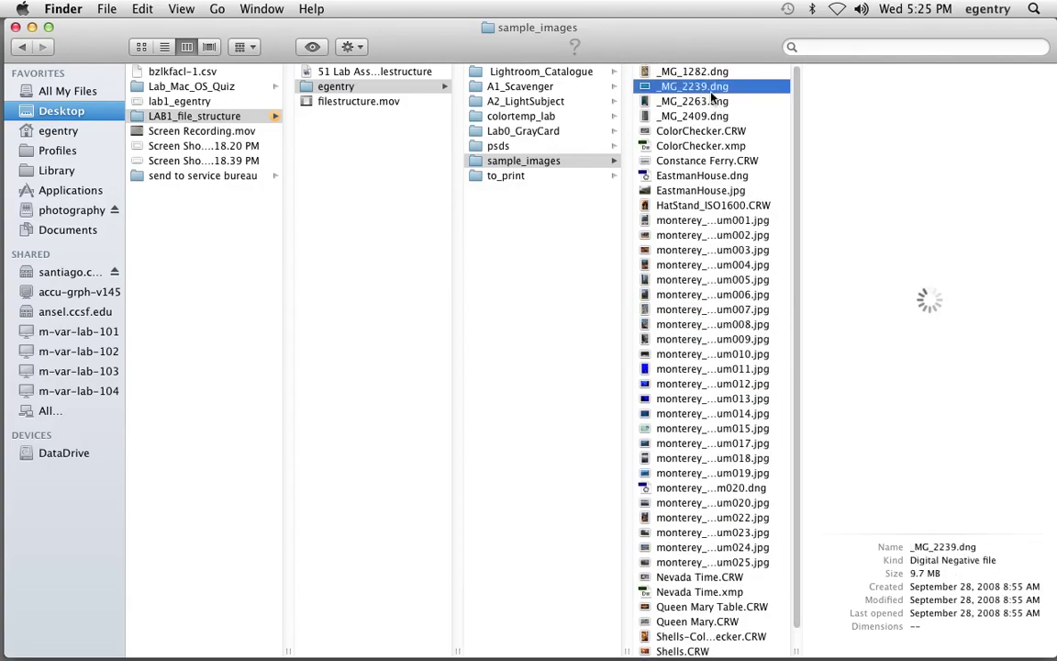
click(700, 191)
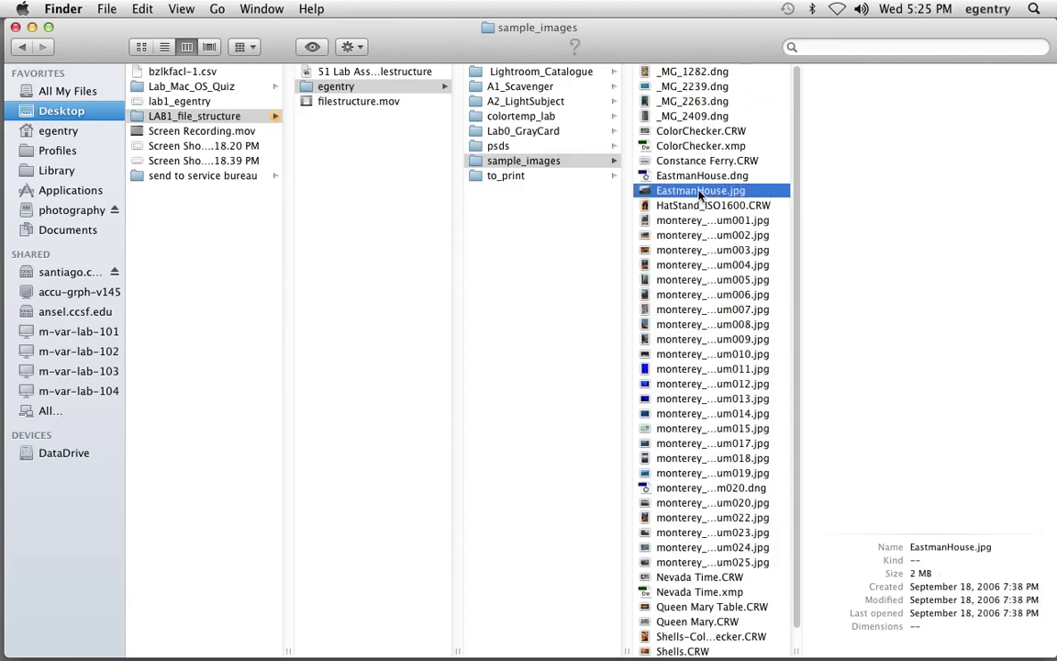
click(701, 264)
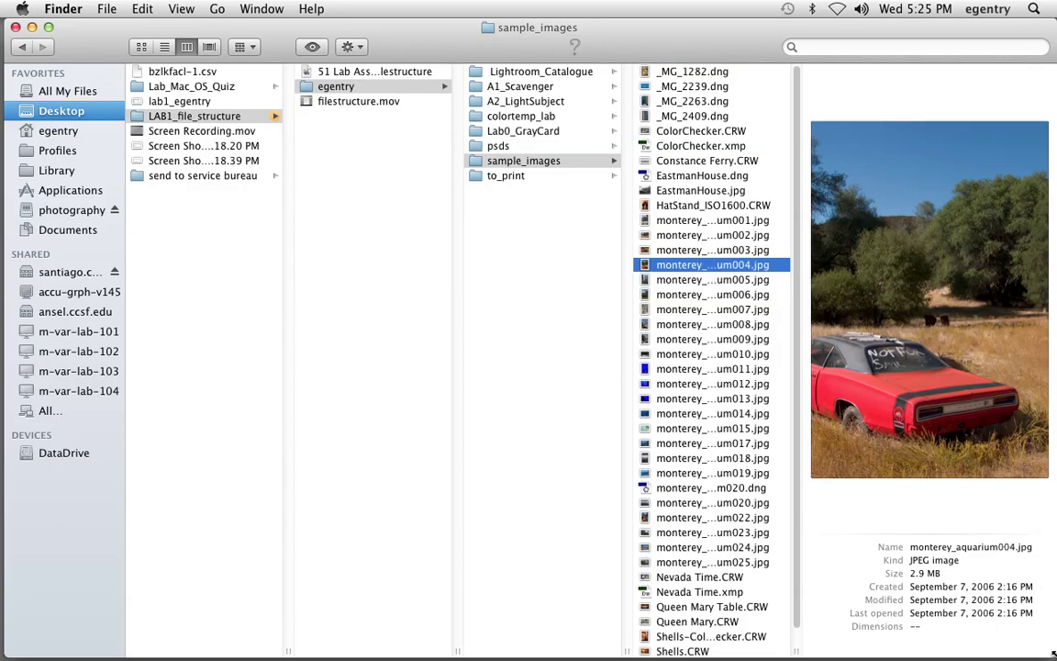
- Shrink the Finder window to reveal the desktop and open the photography server disk
drag(1053, 655, 772, 565)
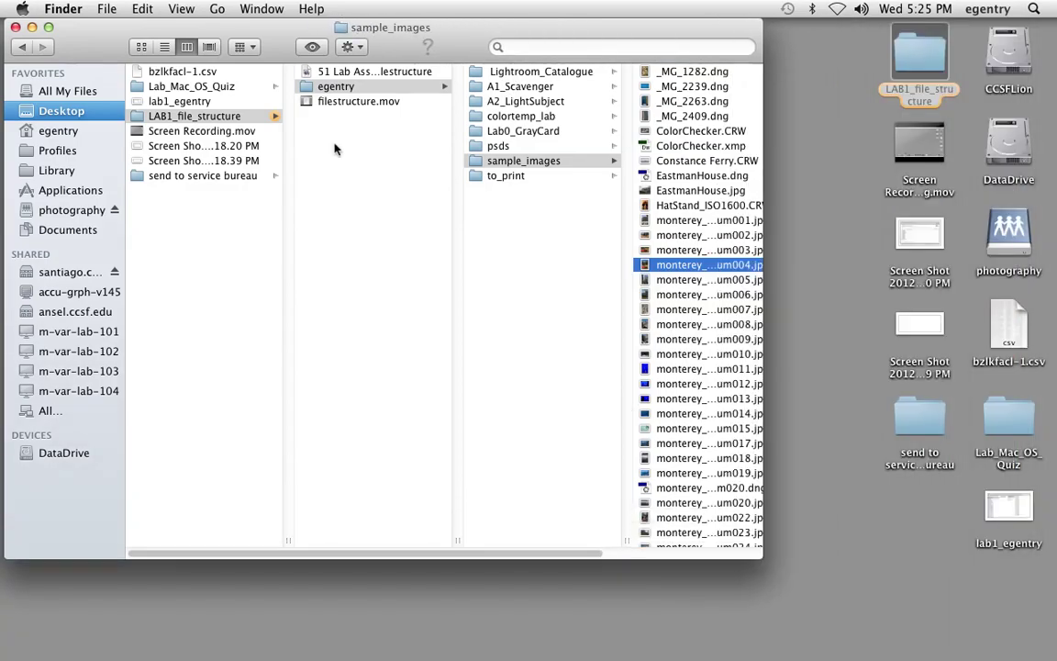
click(837, 238)
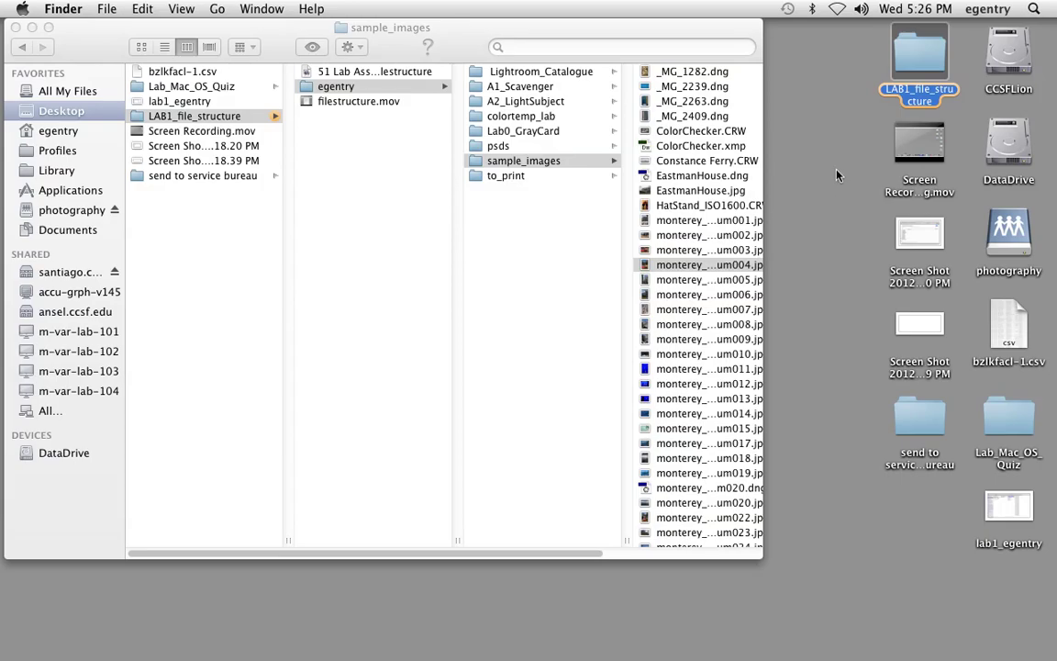
double_click(1002, 230)
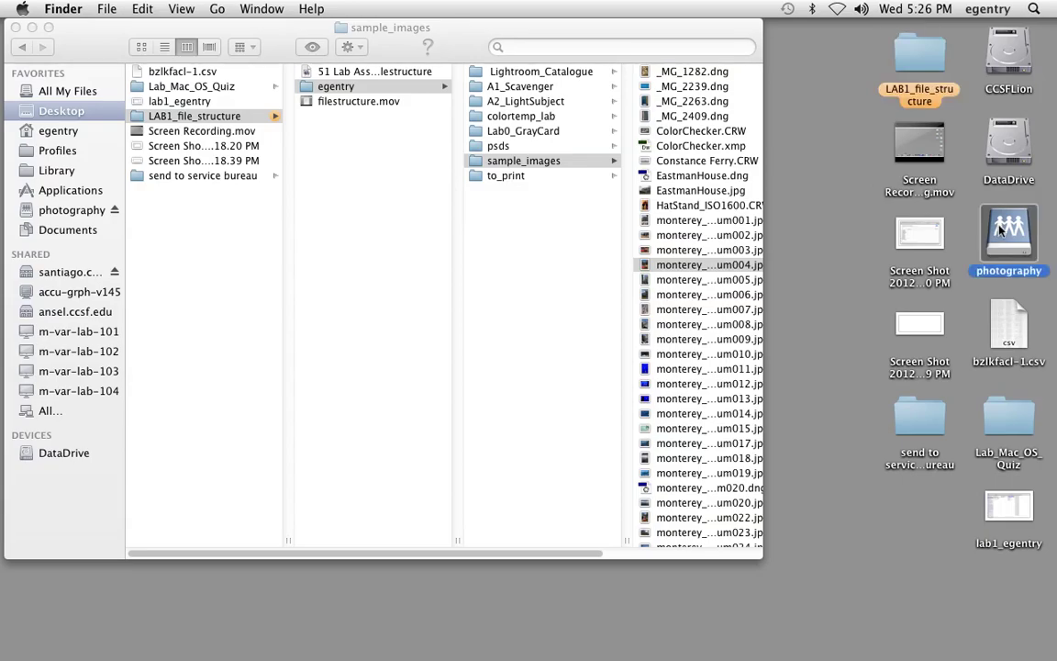
- Browse the server to PH51 > ReadOnly > LAB0_gray_card > student_sample
drag(418, 70, 808, 441)
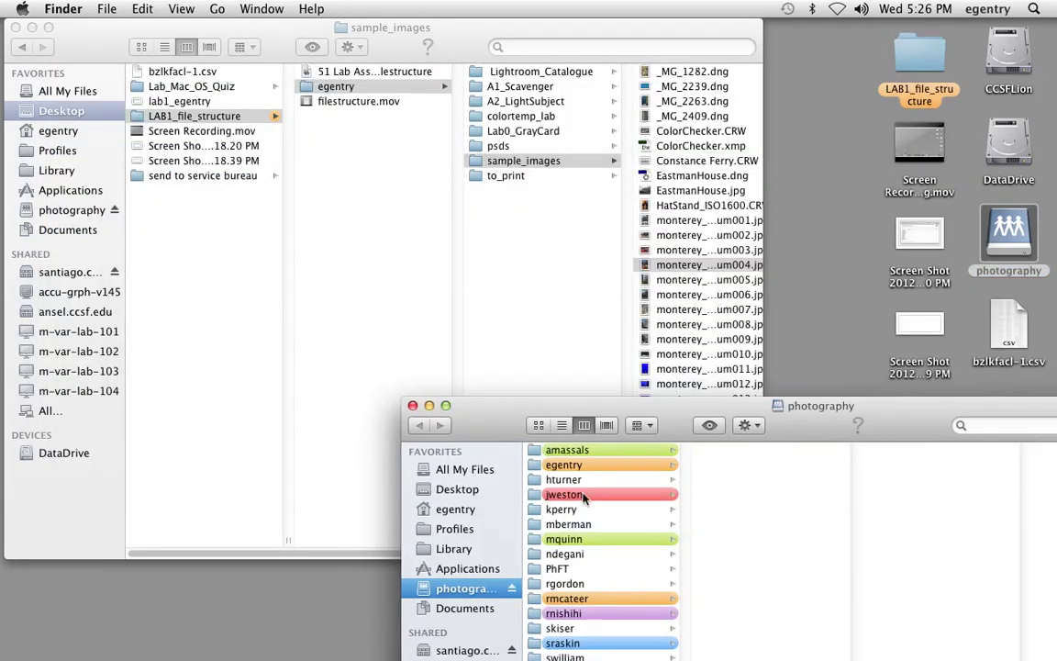
click(564, 464)
click(730, 466)
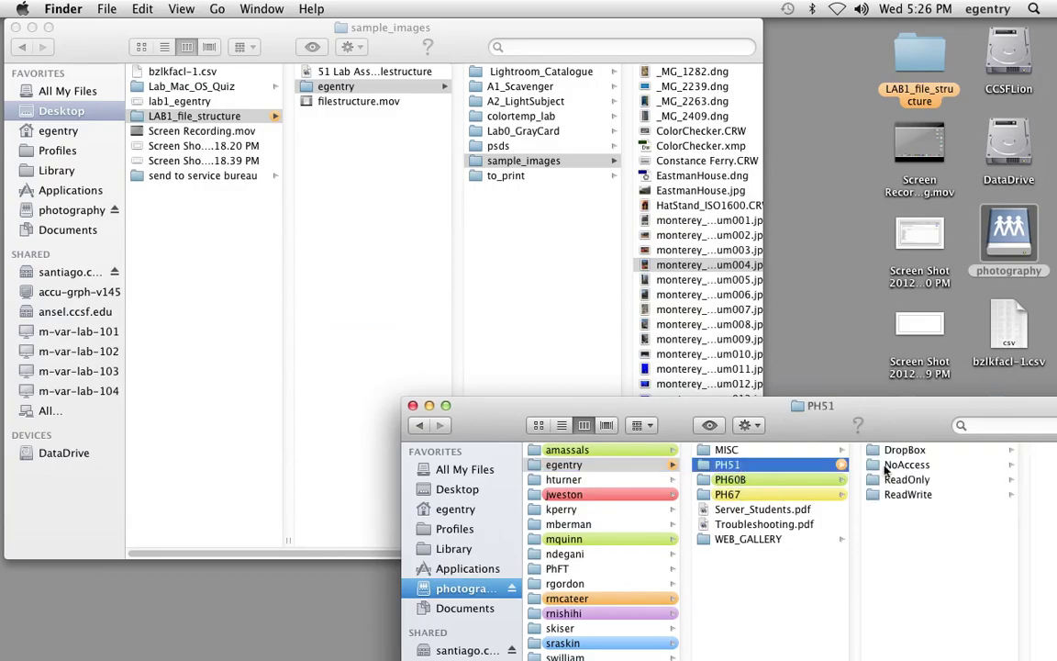
click(922, 464)
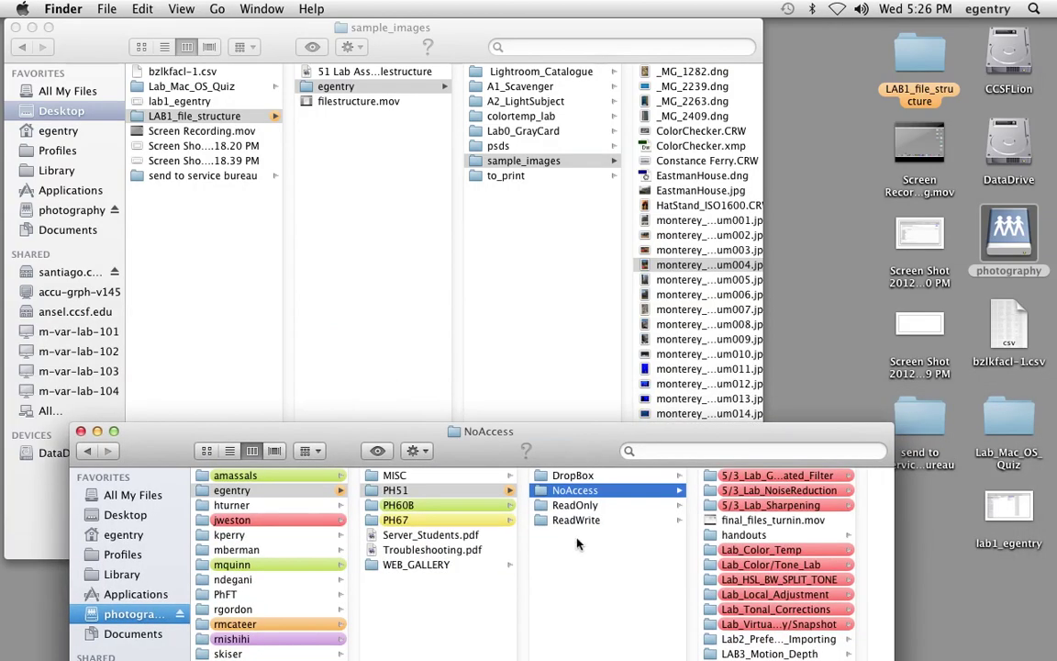
click(576, 504)
click(739, 505)
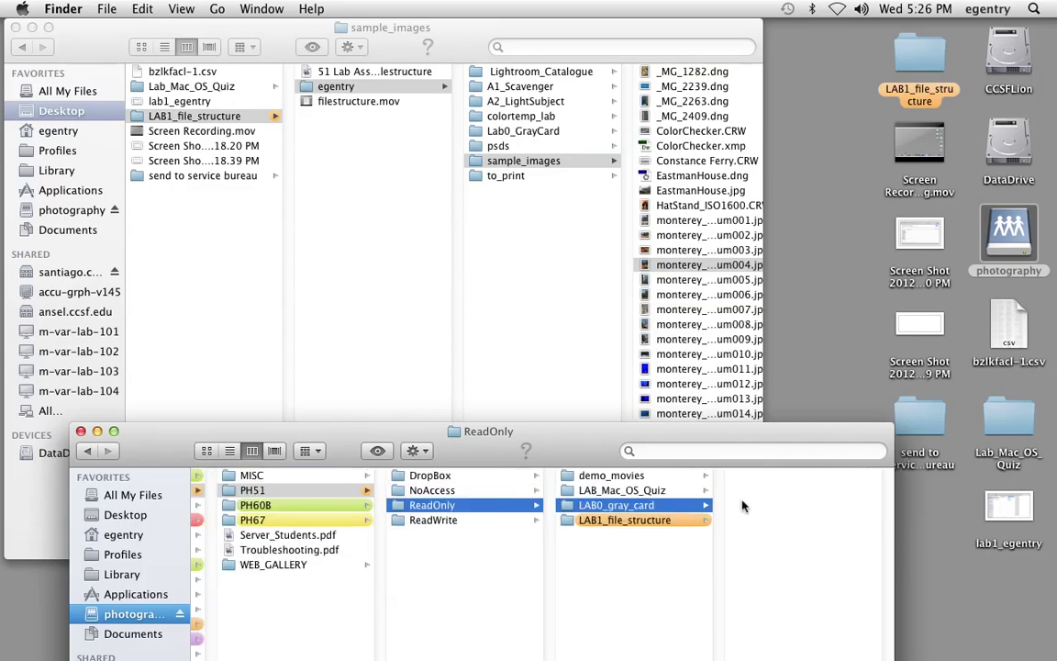
click(674, 504)
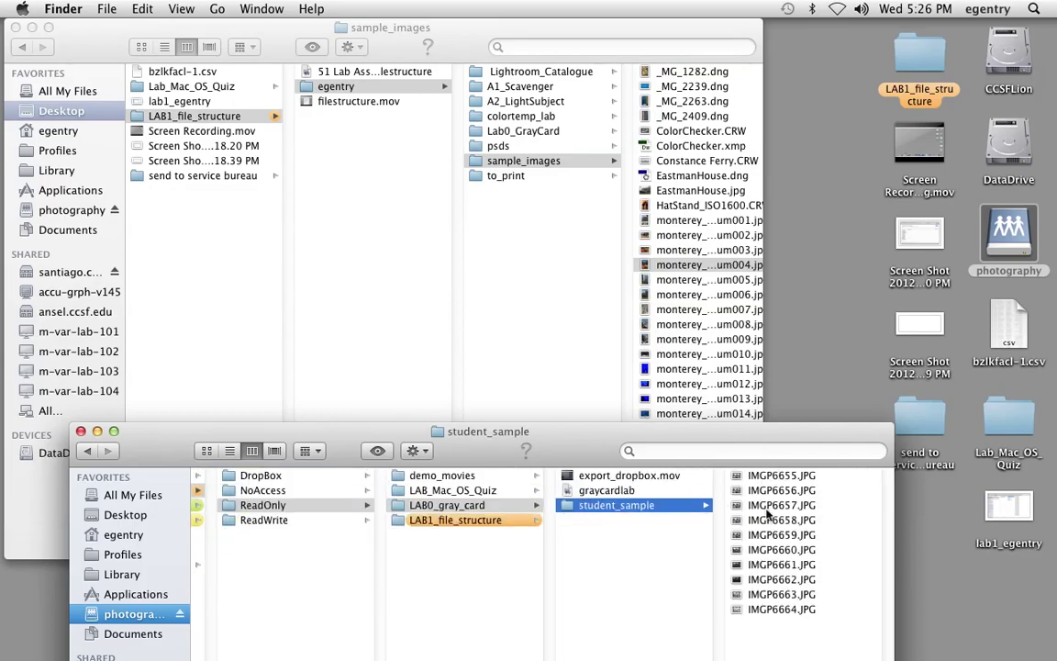
- Select all ten images IMGP6655–IMGP6664.JPG and copy them into Lab0_GrayCard
click(762, 476)
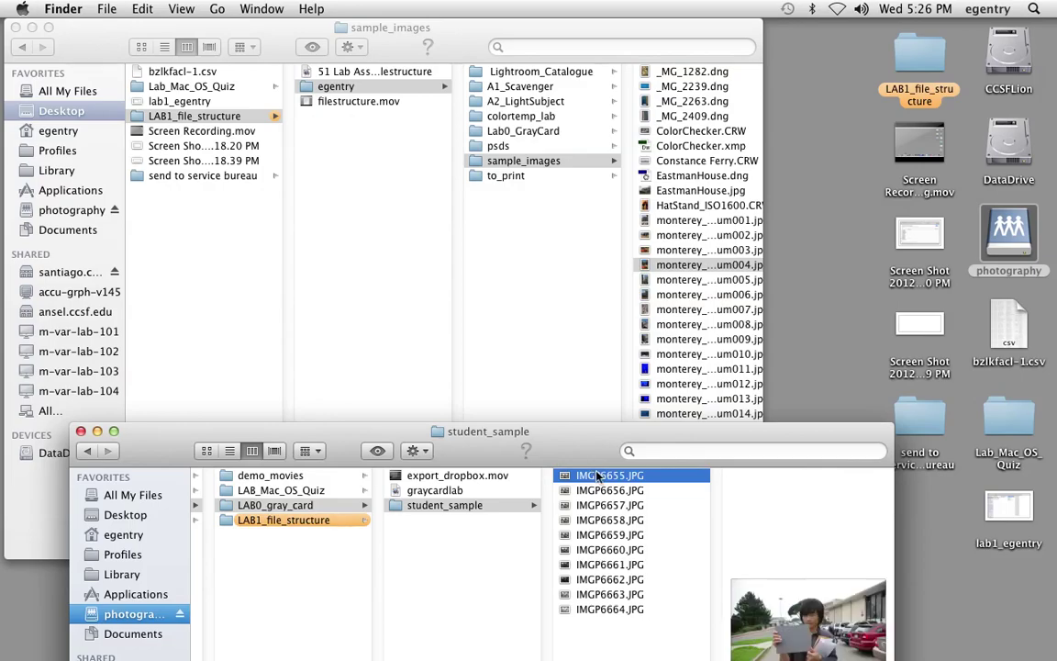
super+click(601, 521)
super+click(601, 550)
super+click(603, 566)
super+click(605, 580)
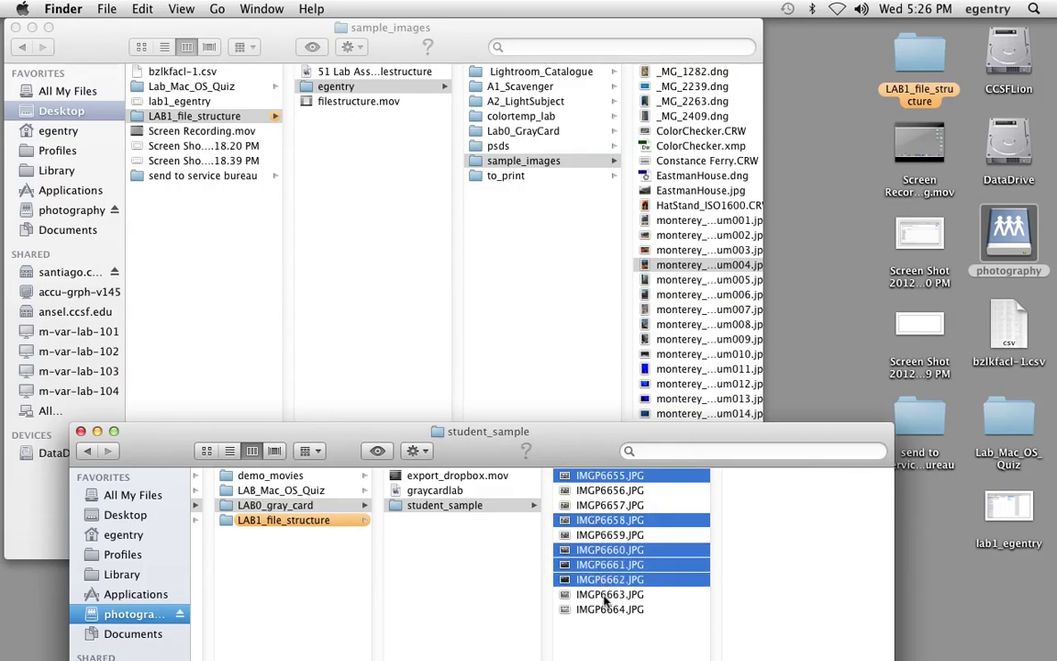
super+click(606, 596)
super+click(606, 610)
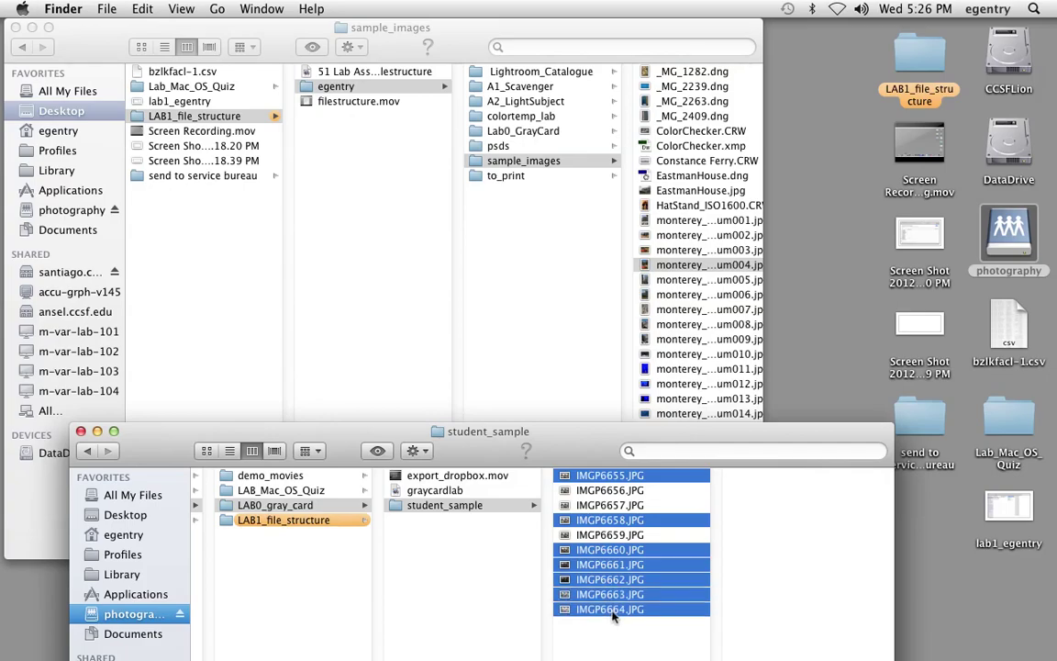
click(596, 478)
drag(538, 430, 538, 404)
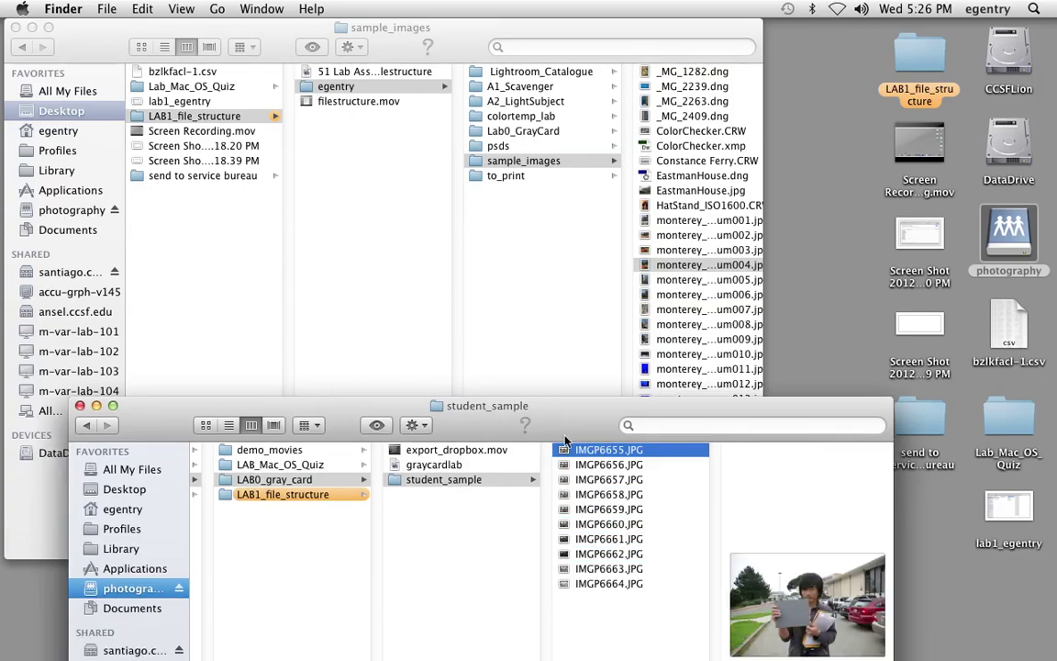
shift+click(622, 587)
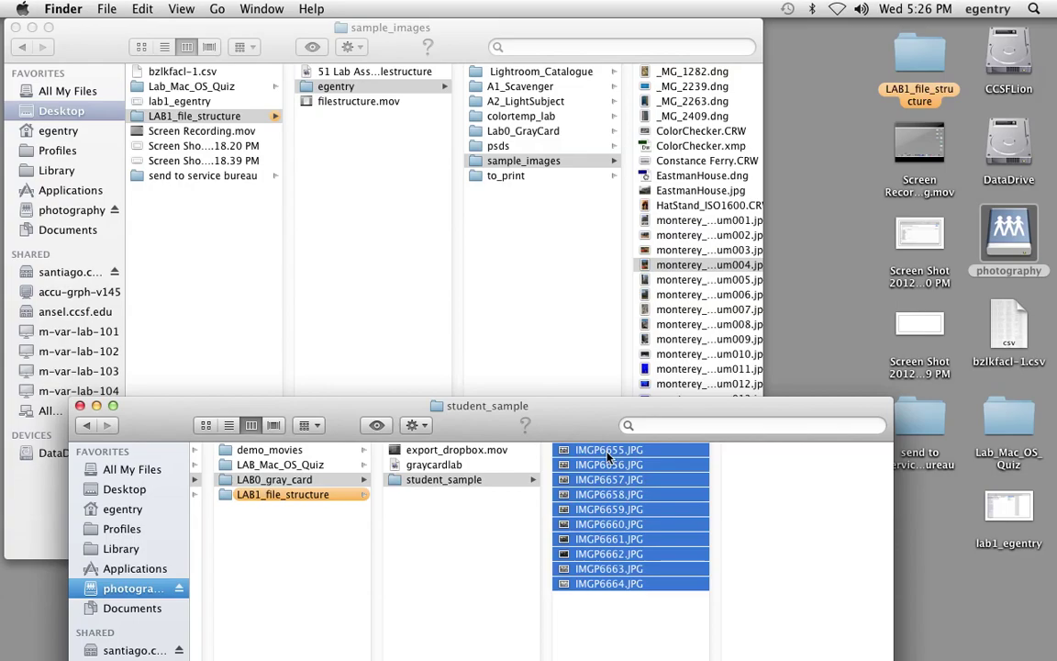
drag(607, 456, 540, 133)
- Close the server window and check that Lab0_GrayCard holds the copied images
click(80, 404)
click(539, 132)
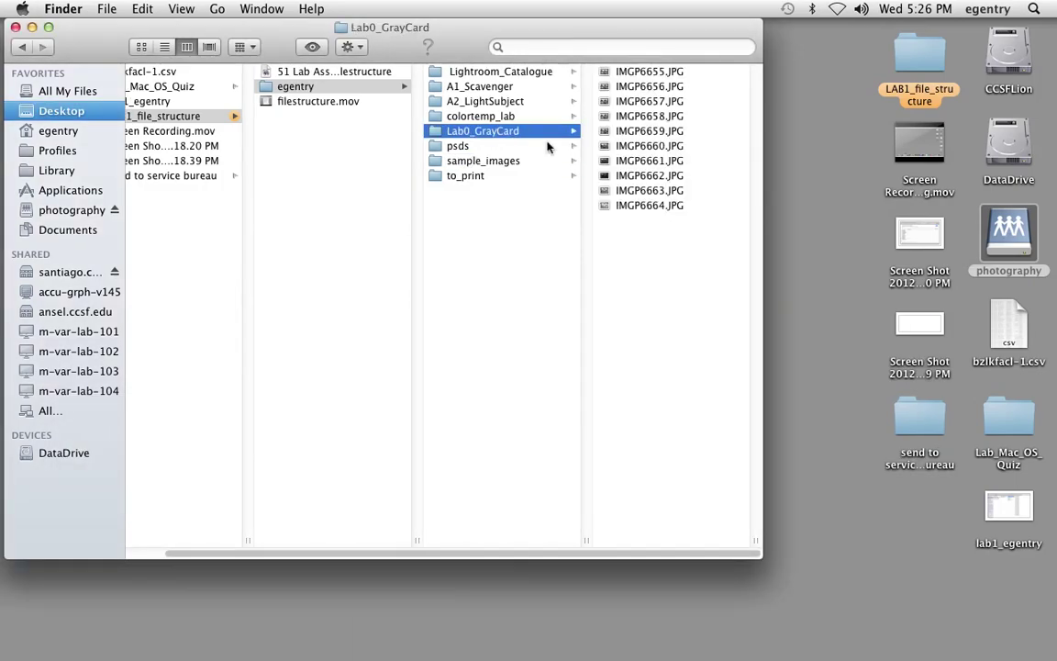
click(509, 88)
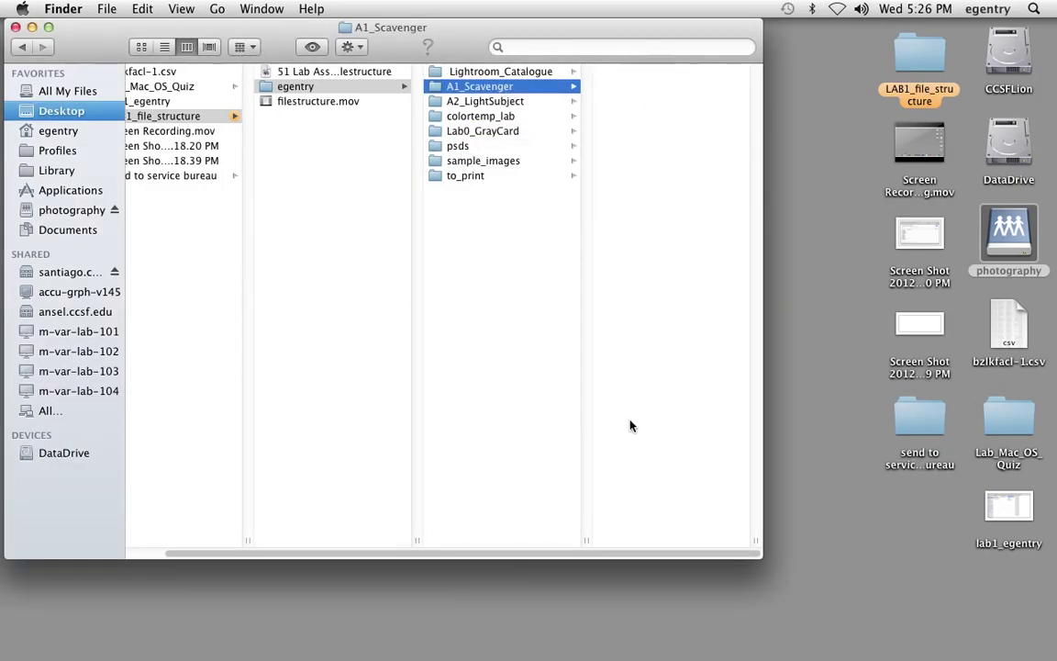
click(501, 134)
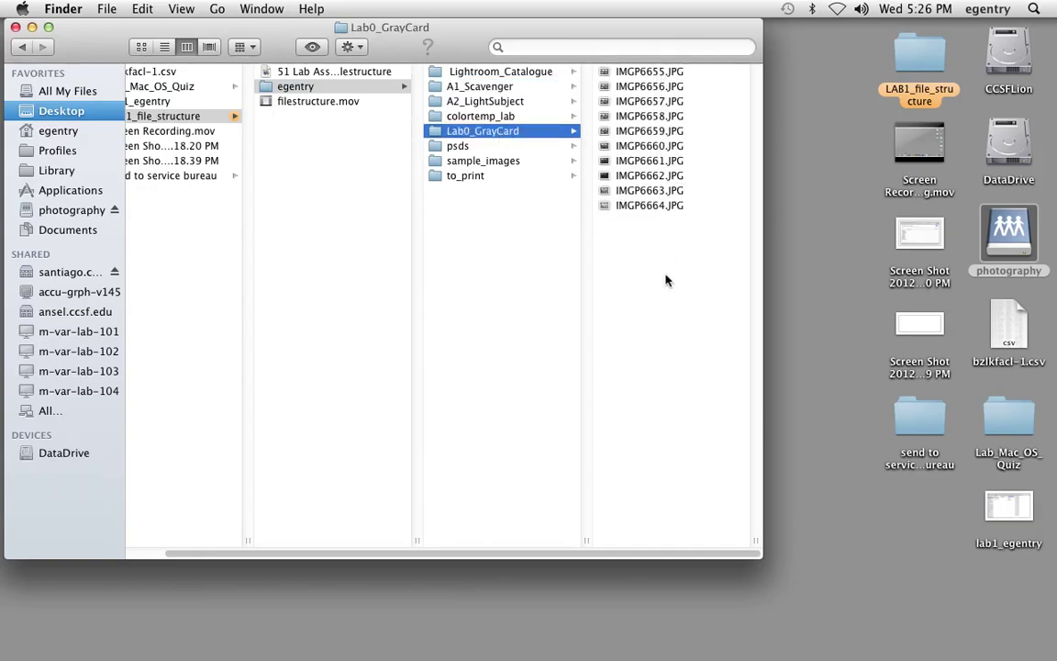
- Create a new folder named misc inside egentry
click(486, 237)
click(104, 10)
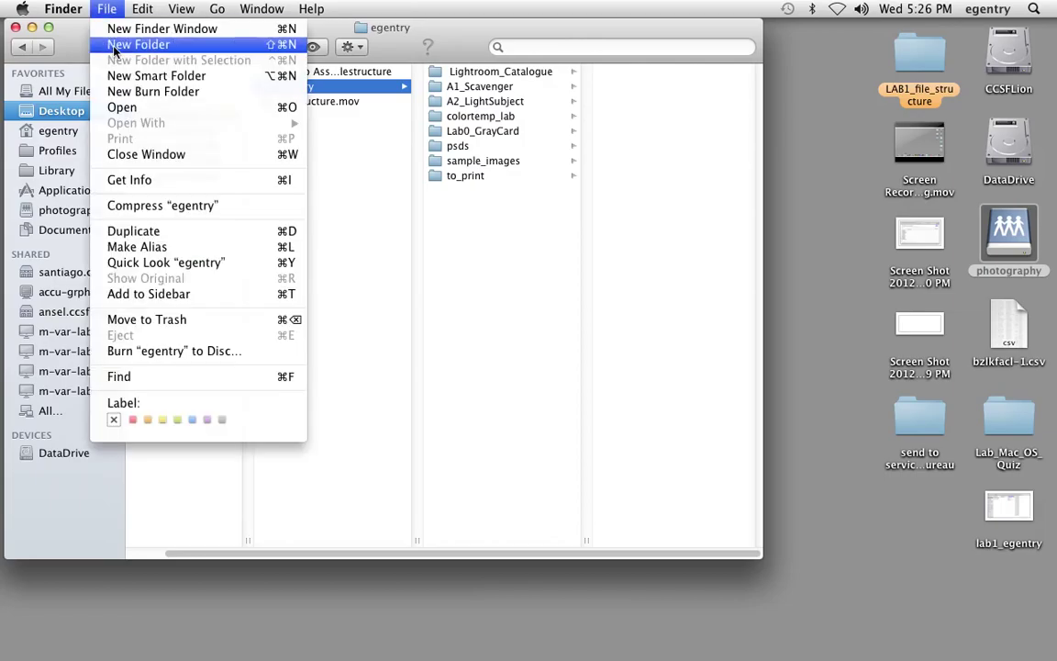
click(115, 45)
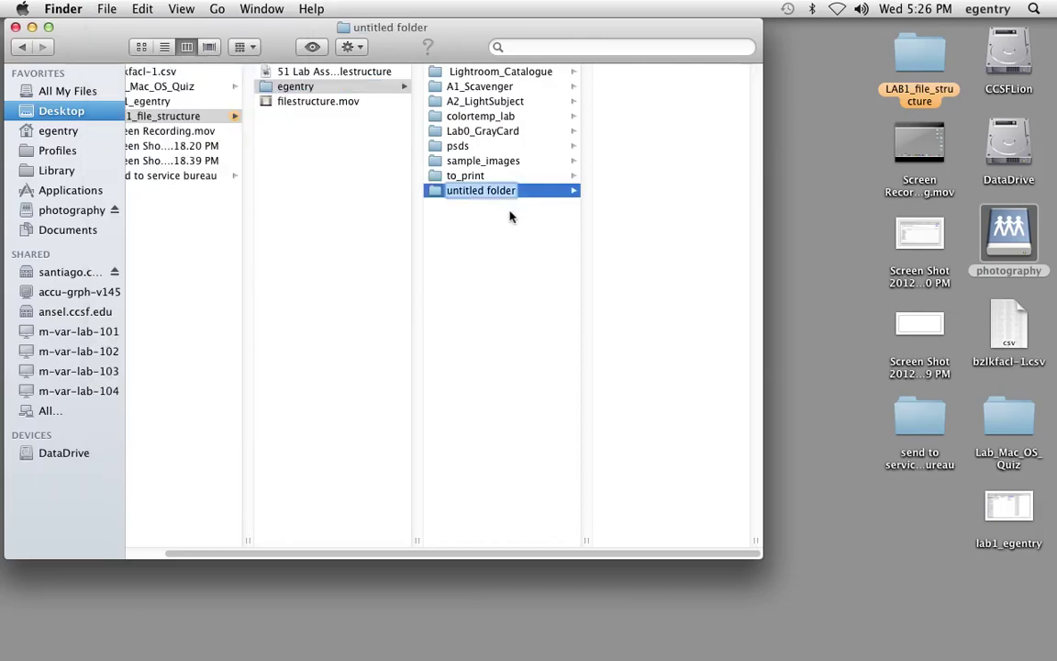
text(misc)
click(443, 220)
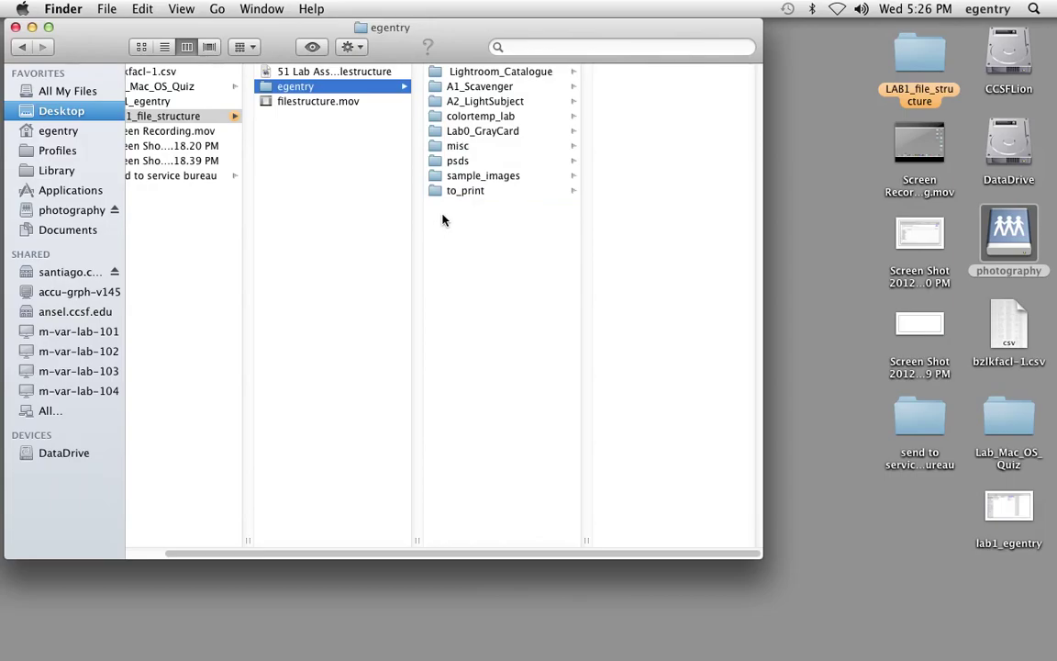
- Eject the photography server disk via the Trash and enlarge the egentry window to show full names
drag(351, 30, 348, 30)
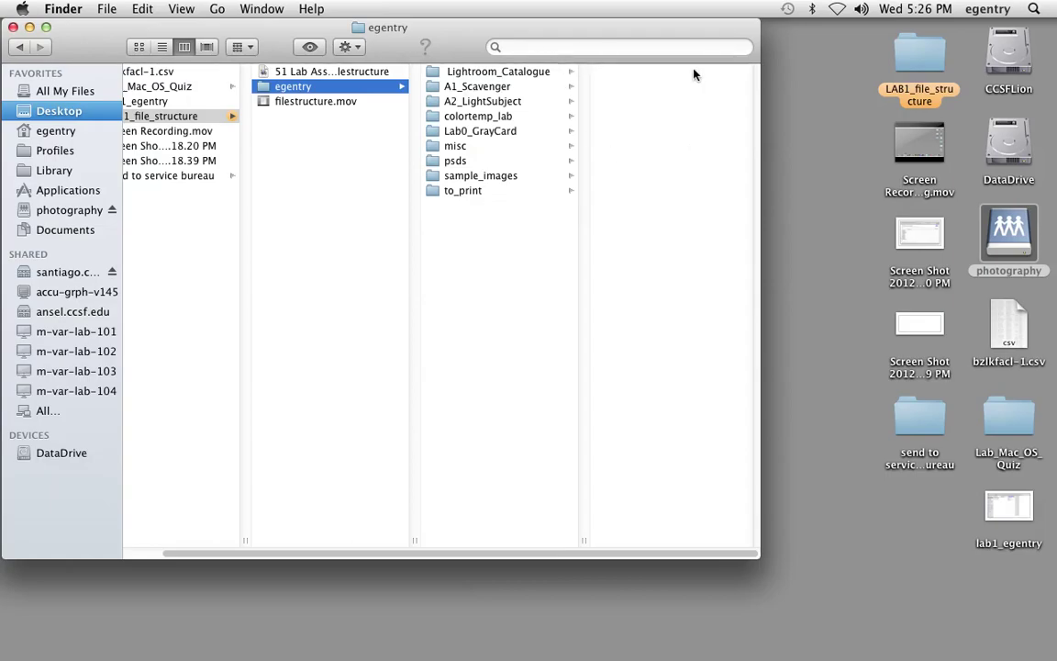
drag(1016, 237, 1003, 631)
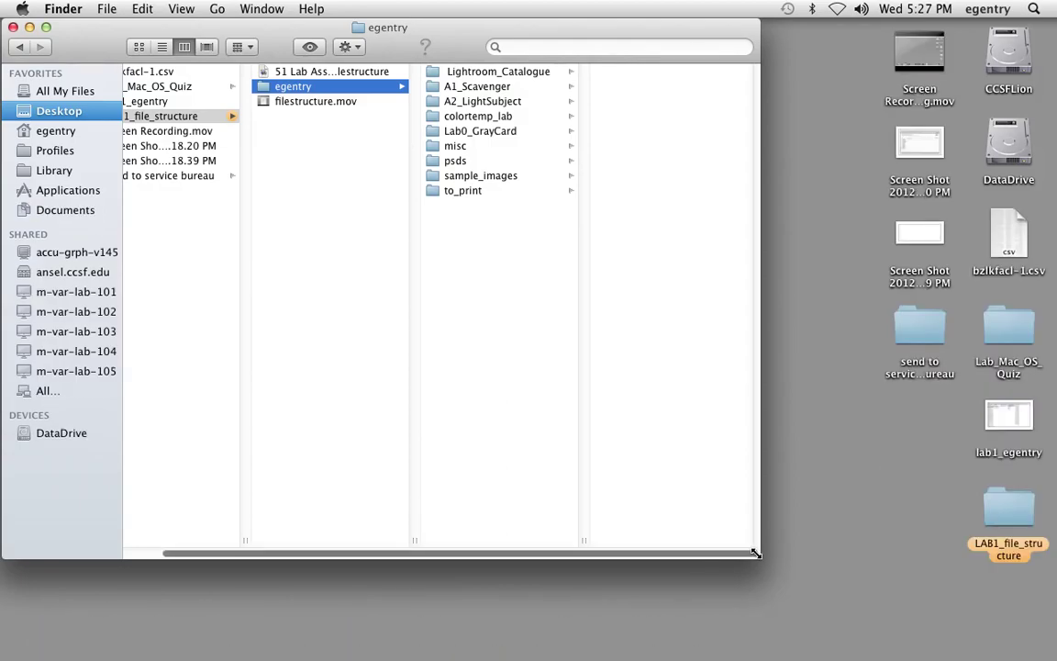
drag(755, 554, 886, 628)
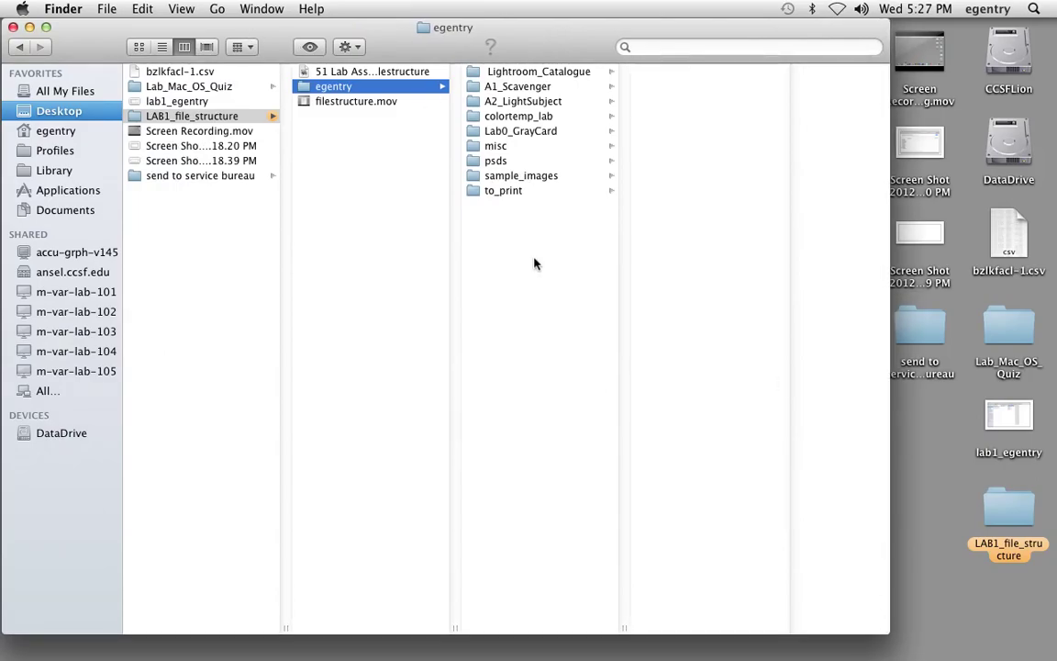
- Capture an area screenshot of the egentry folder window with Cmd-Shift-4
drag(111, 52, 128, 52)
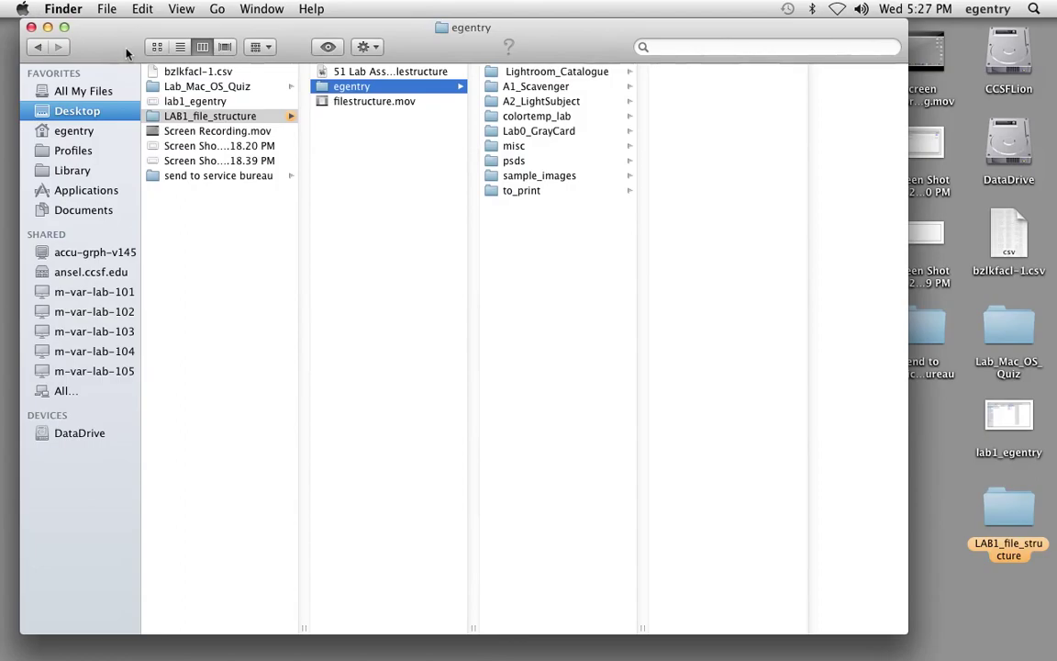
key(super+shift+4)
drag(16, 18, 905, 448)
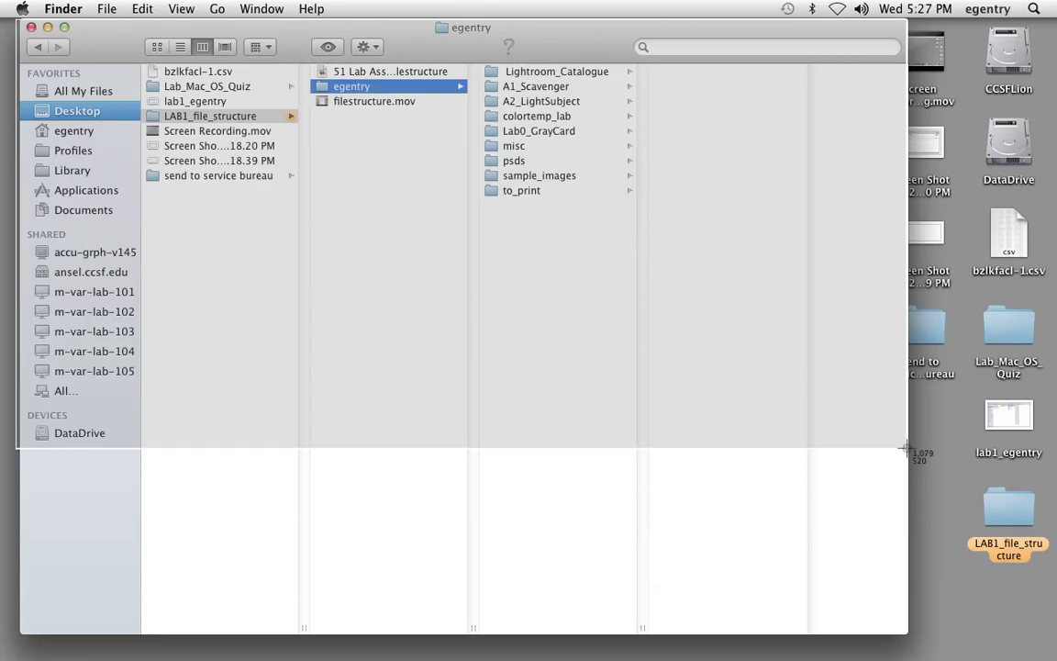
drag(904, 448, 905, 448)
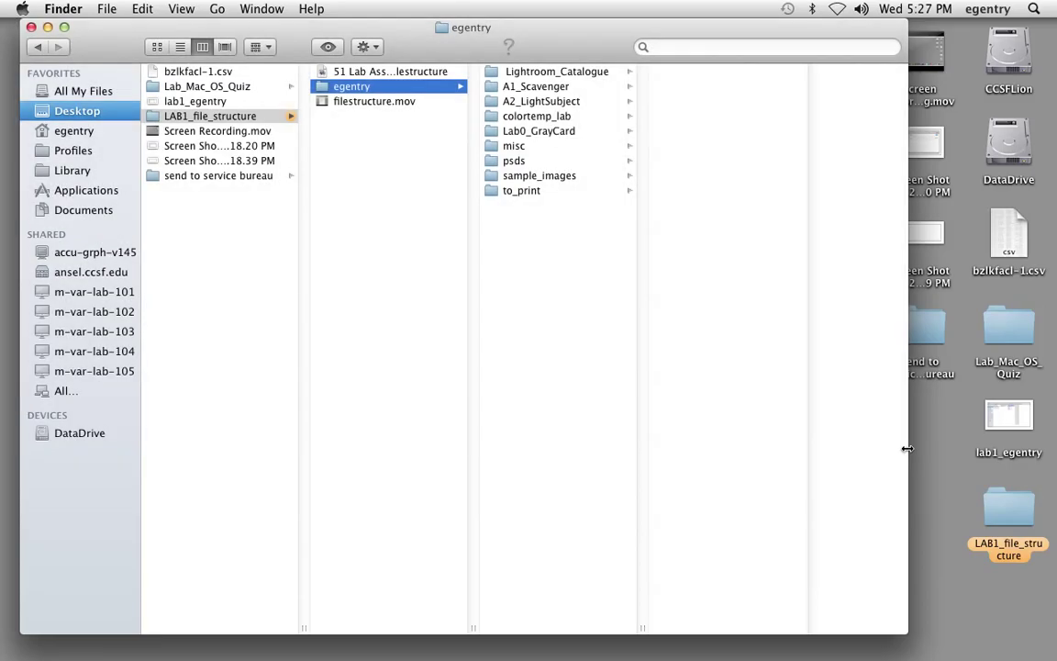
- Close the folder window and check the new screenshot in Preview
click(31, 28)
mouse_move(907, 333)
mouse_down()
mouse_move(828, 323)
mouse_move(910, 330)
mouse_up()
double_click(915, 332)
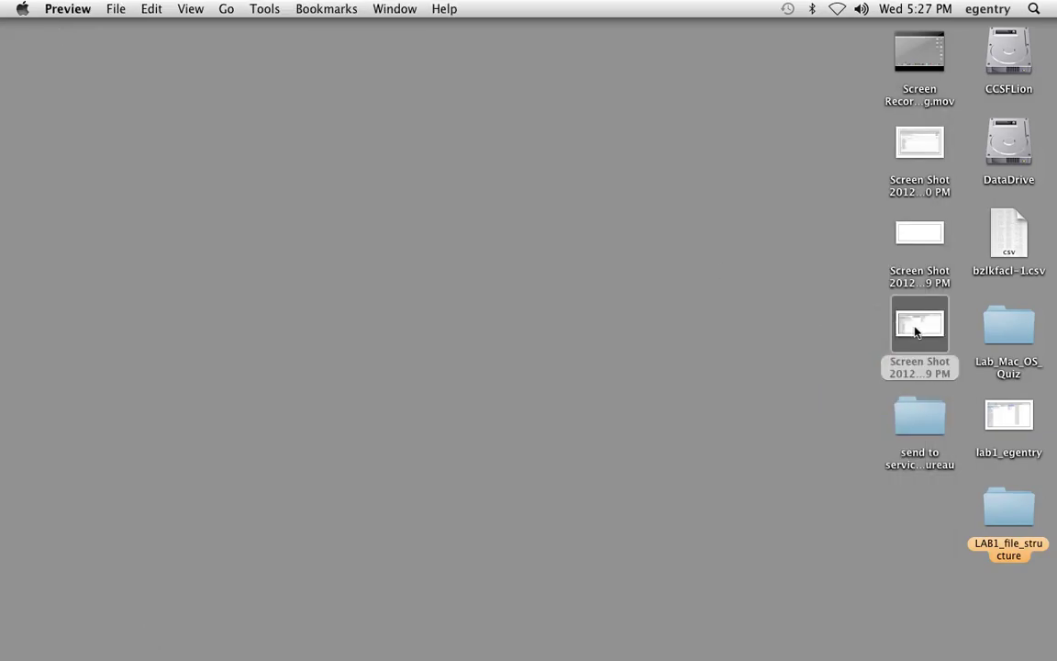
key(super+w)
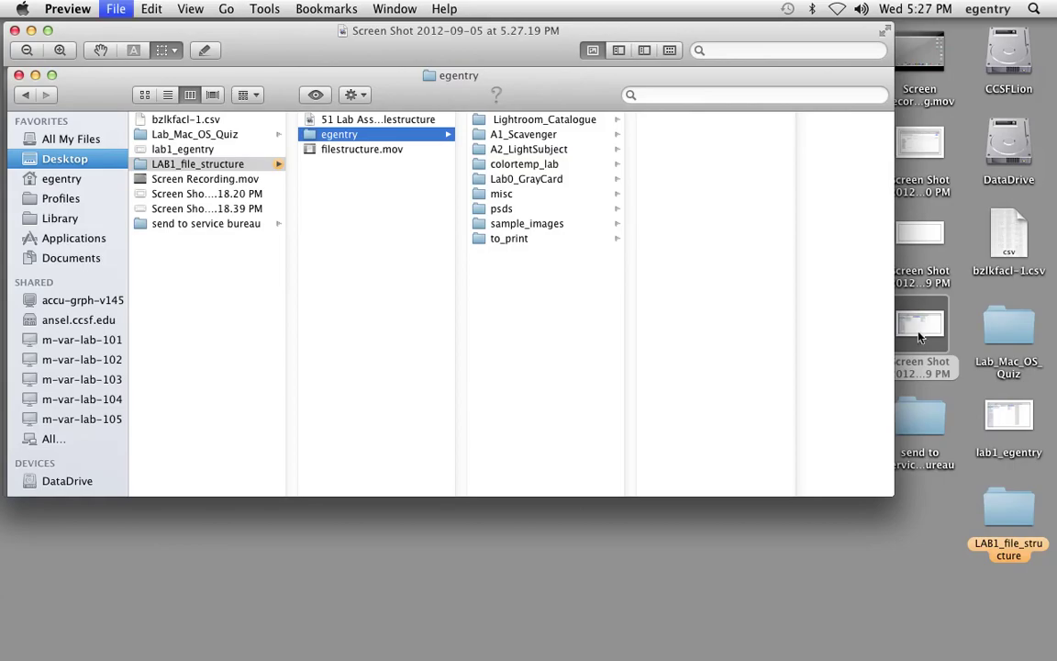
- Rename the desktop screenshot file to lab0_egentry
click(915, 367)
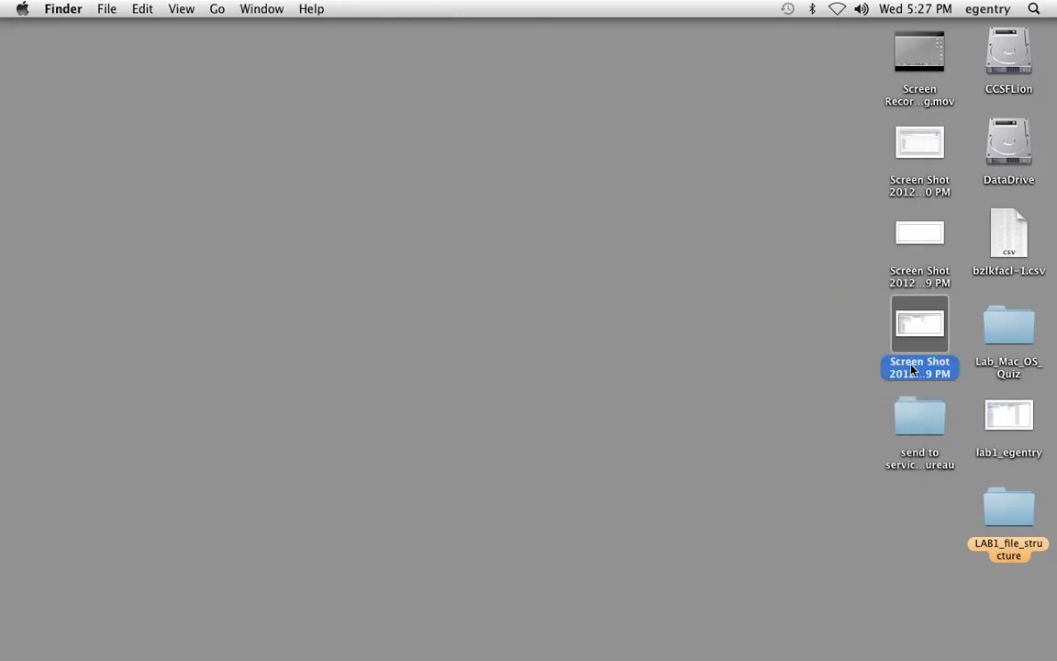
click(913, 369)
text(lab0_egentryt)
key(BackSpace)
key(Return)
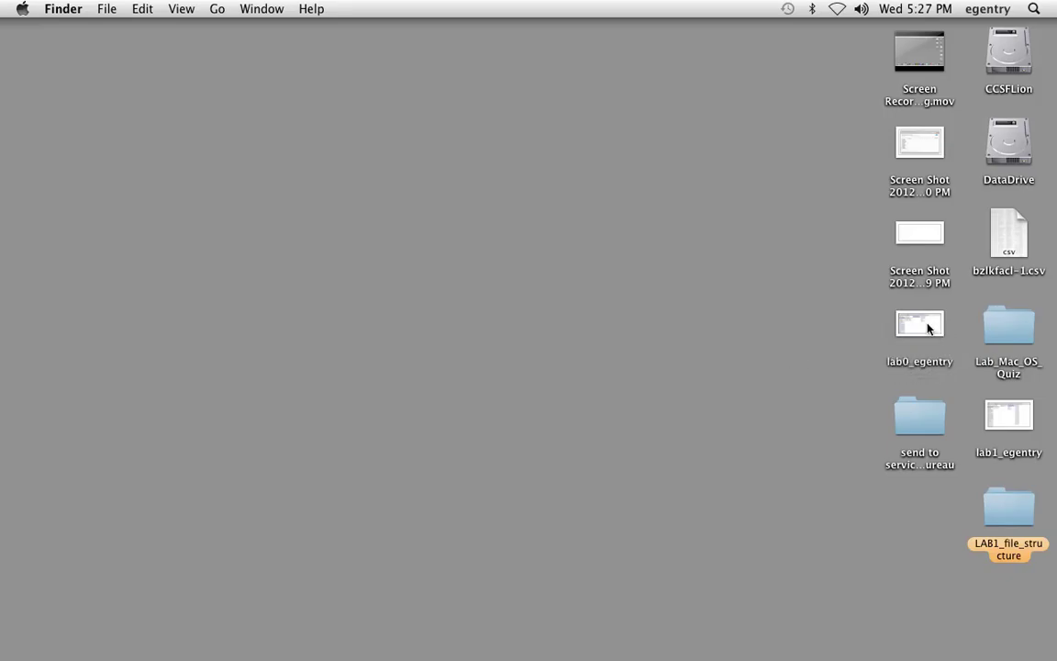
drag(930, 326, 708, 305)
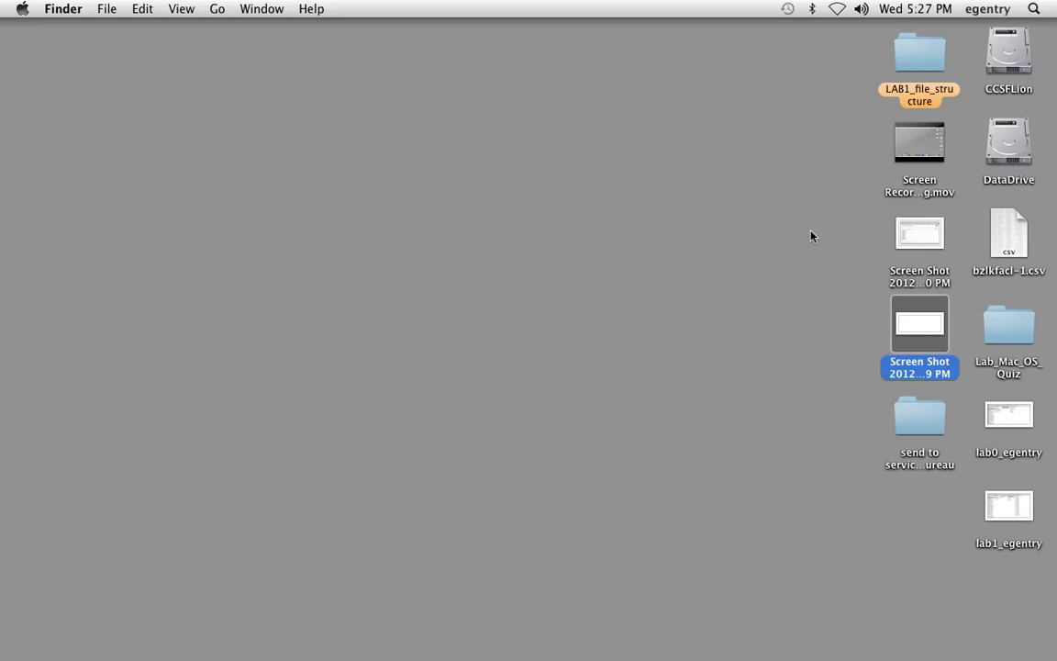
click(708, 260)
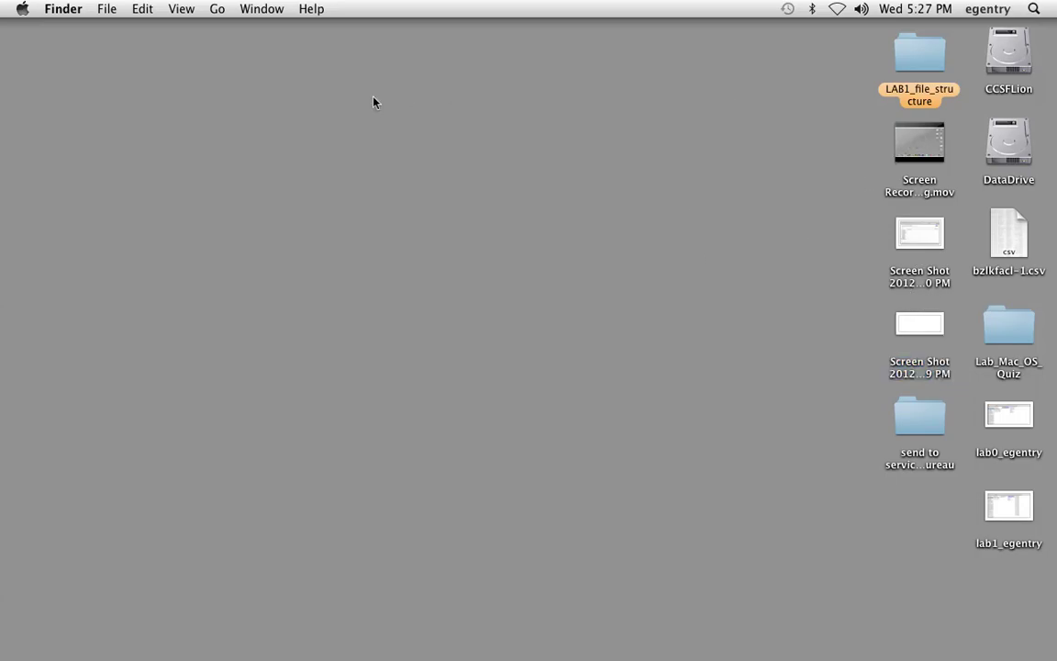
- Connect to the photo.ccsf.edu server and mount the photography volume
click(216, 8)
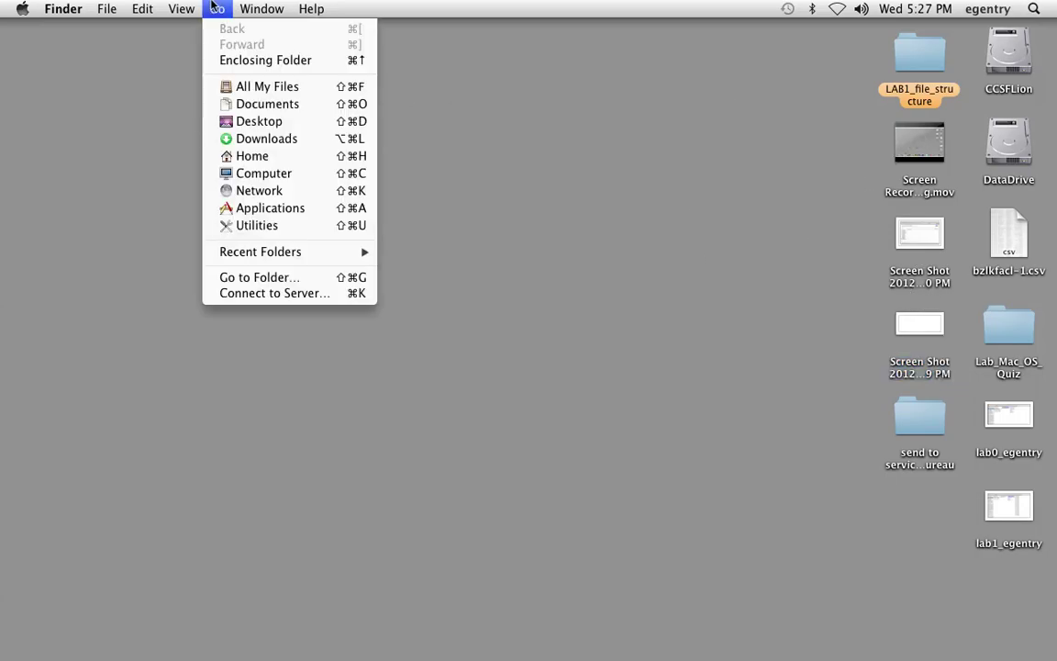
click(271, 294)
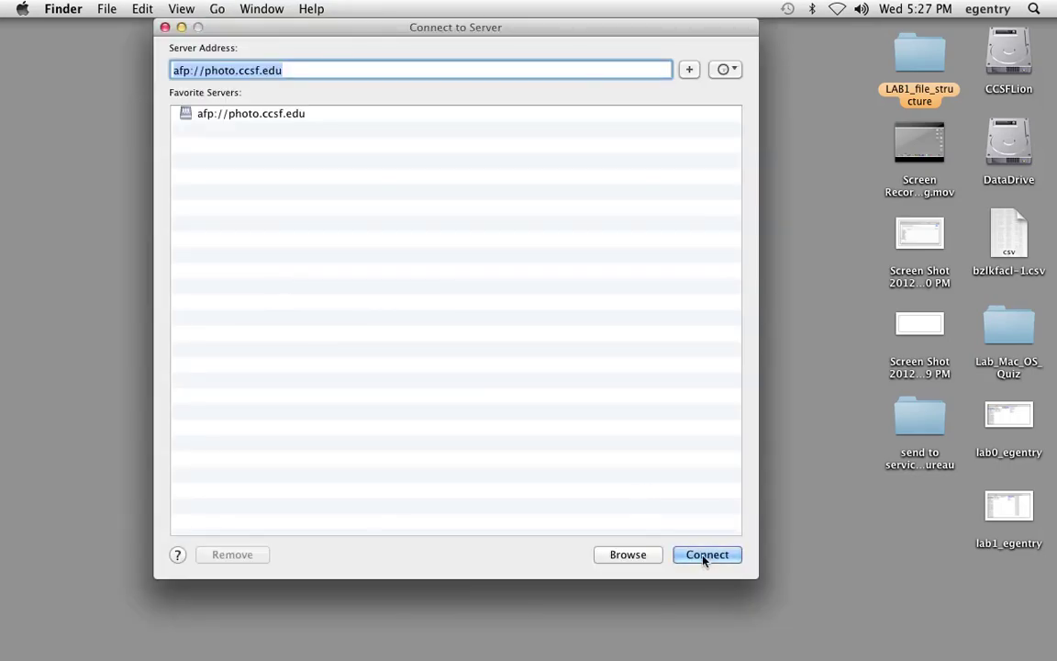
click(703, 556)
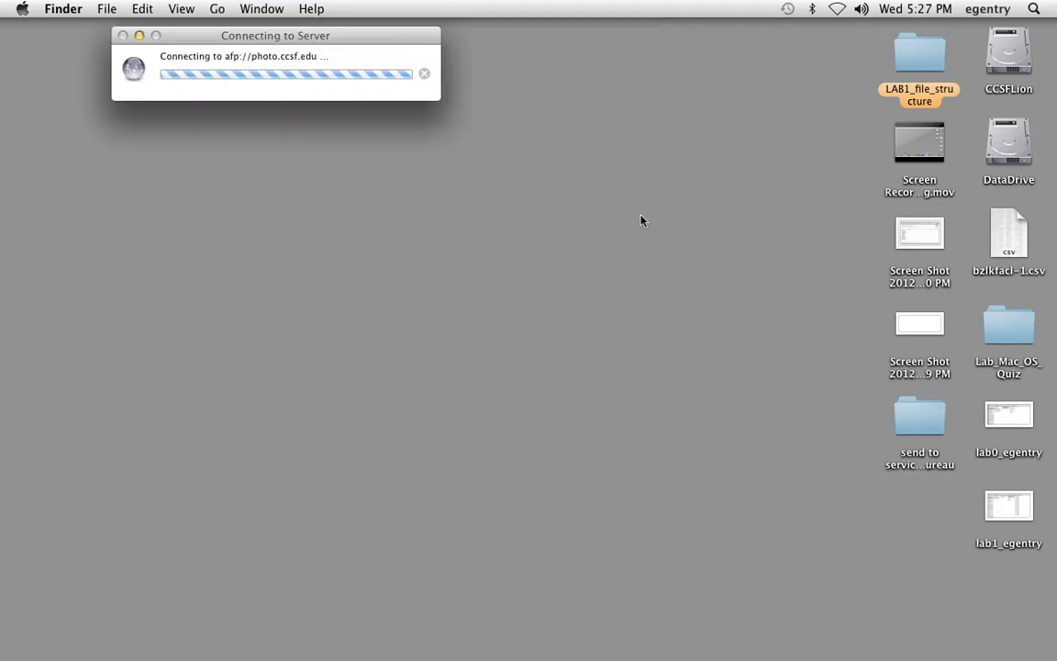
drag(668, 224, 674, 285)
click(481, 273)
double_click(479, 273)
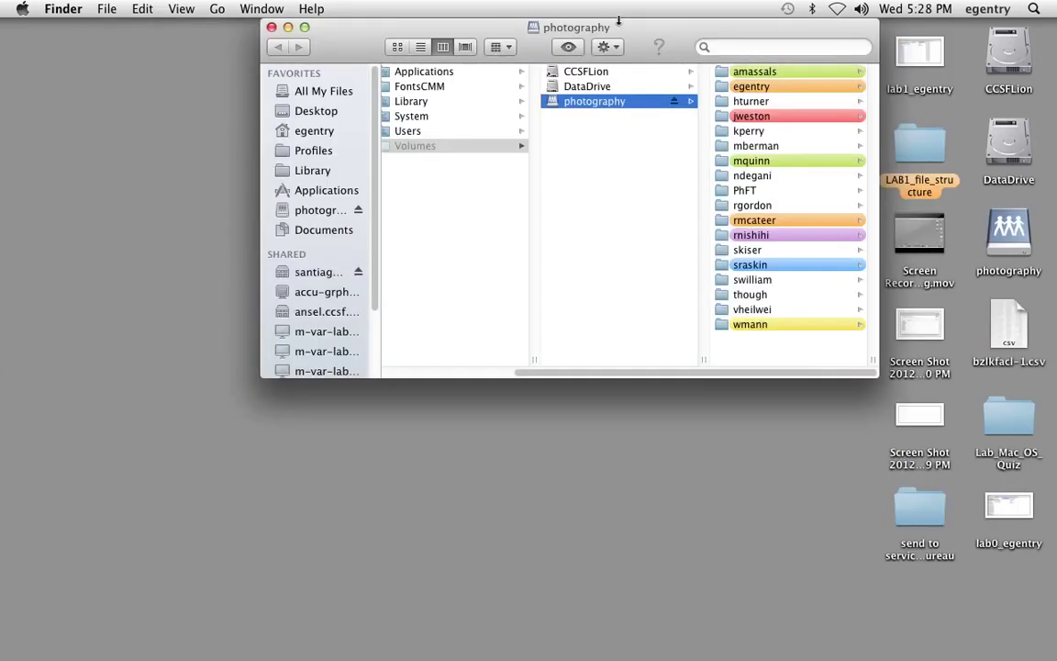
- Enlarge the server window and browse to egentry > PH51 > DropBox
drag(558, 20, 303, 21)
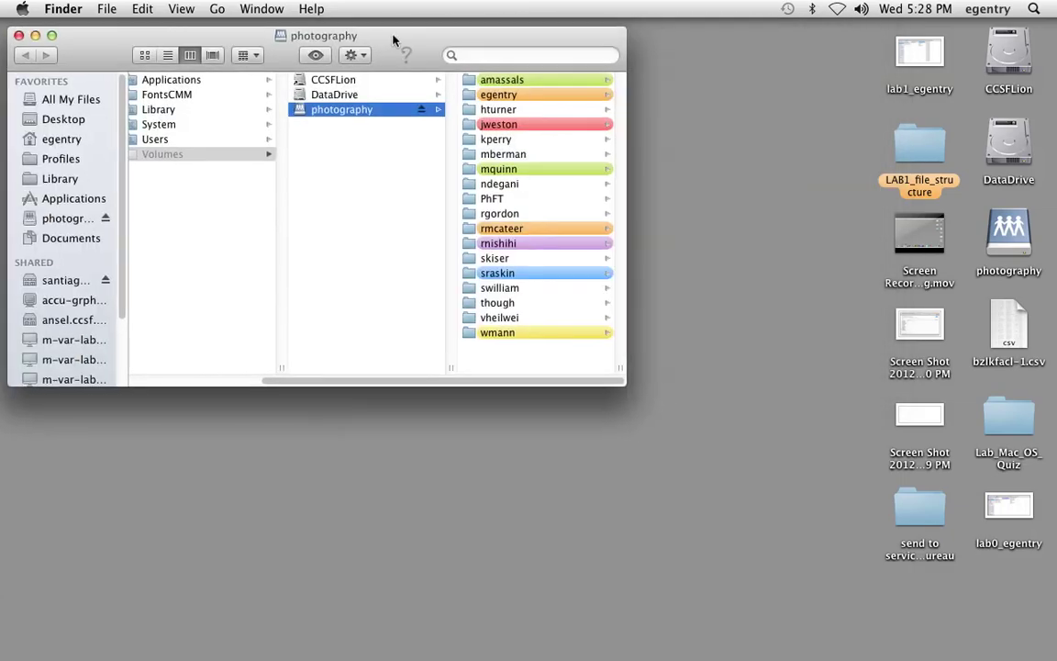
click(486, 96)
drag(622, 378, 795, 585)
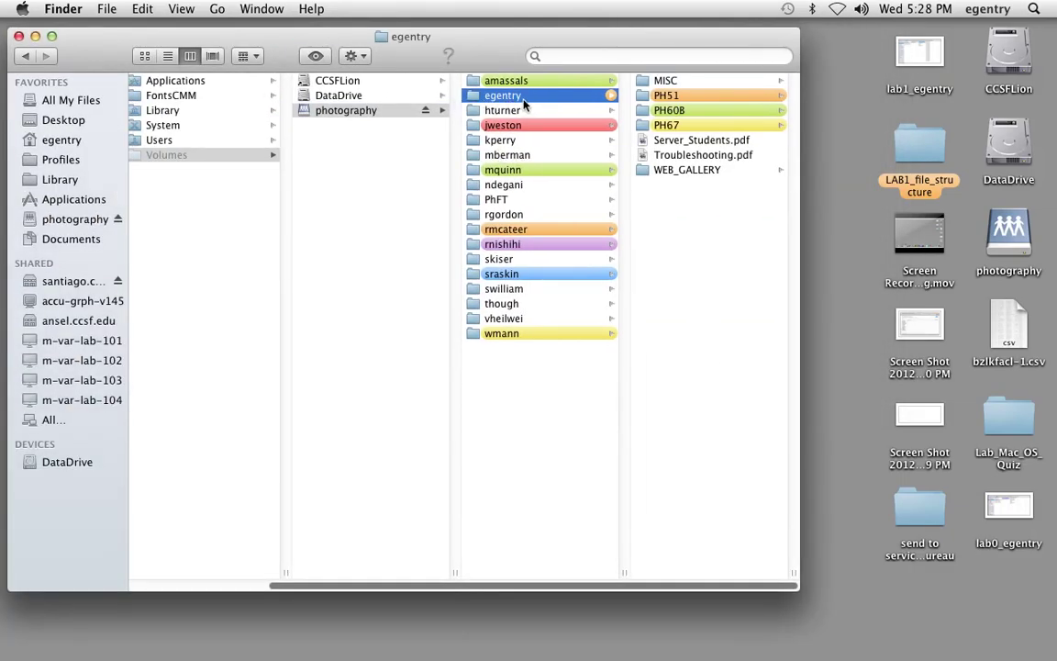
click(667, 96)
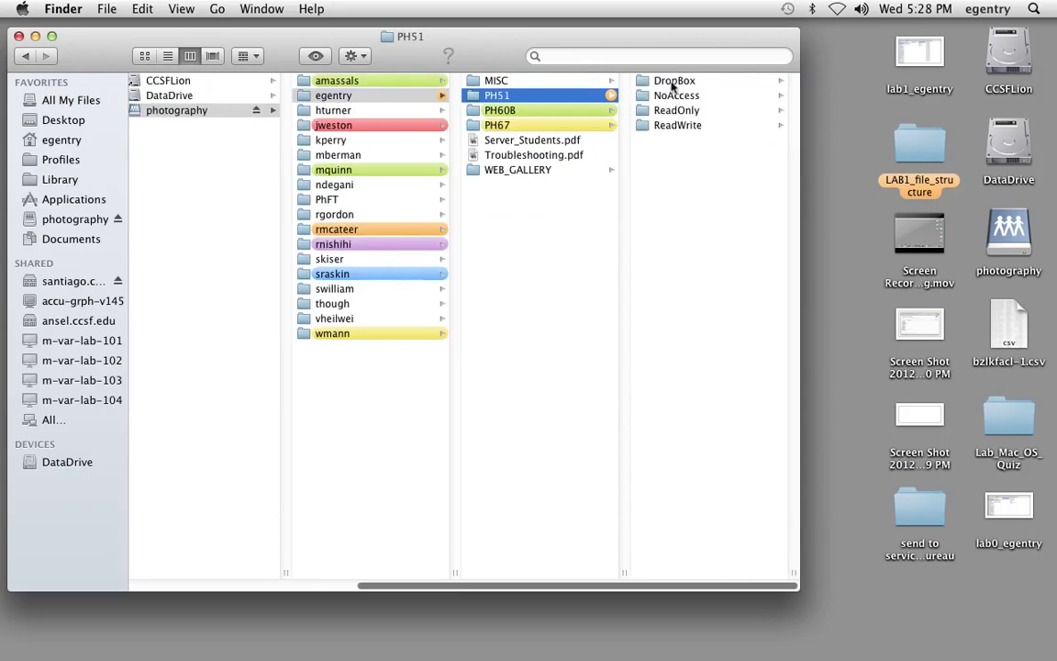
click(667, 82)
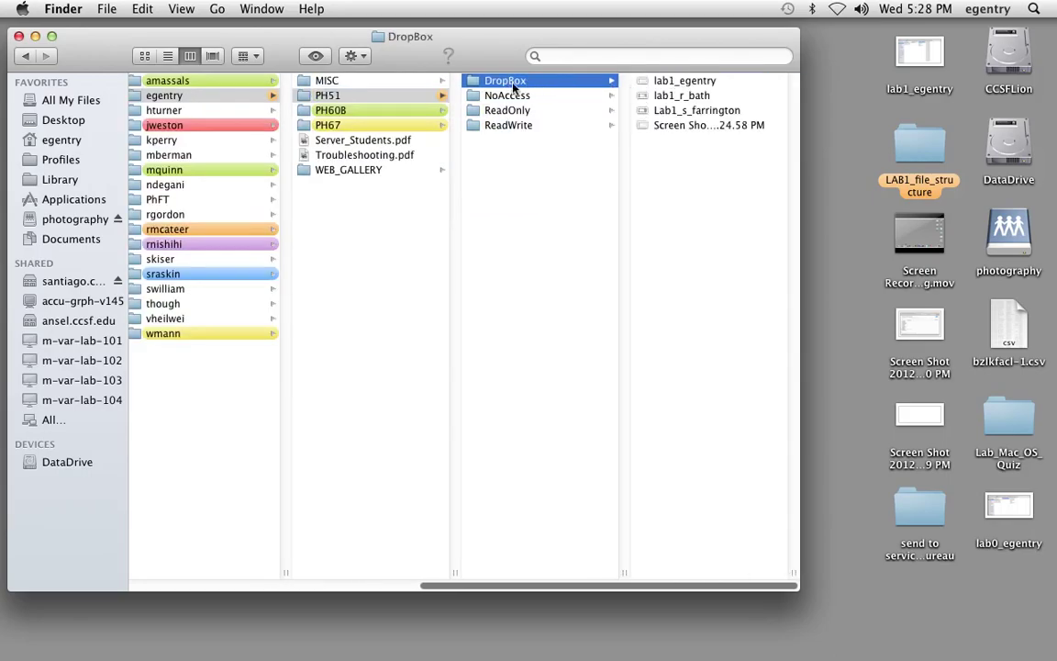
drag(928, 56, 678, 183)
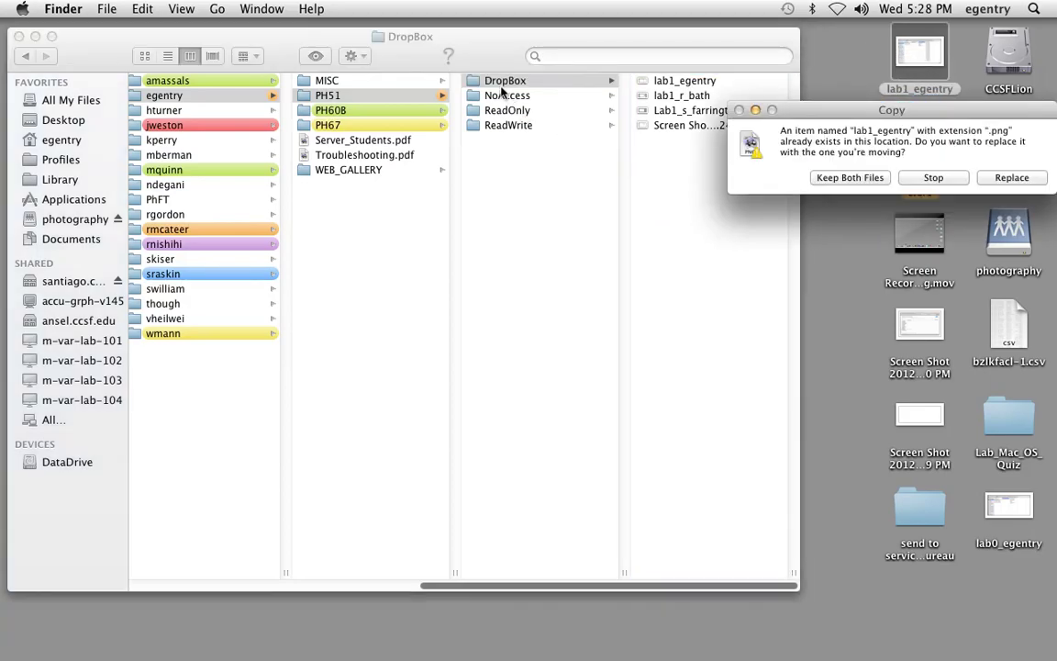
click(1010, 178)
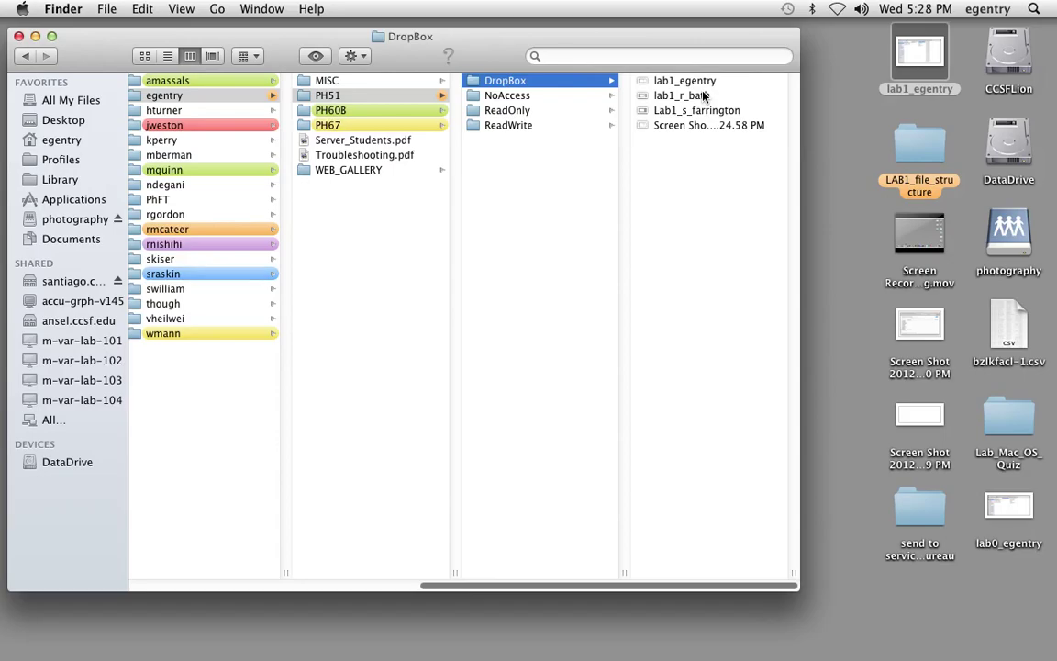
click(661, 99)
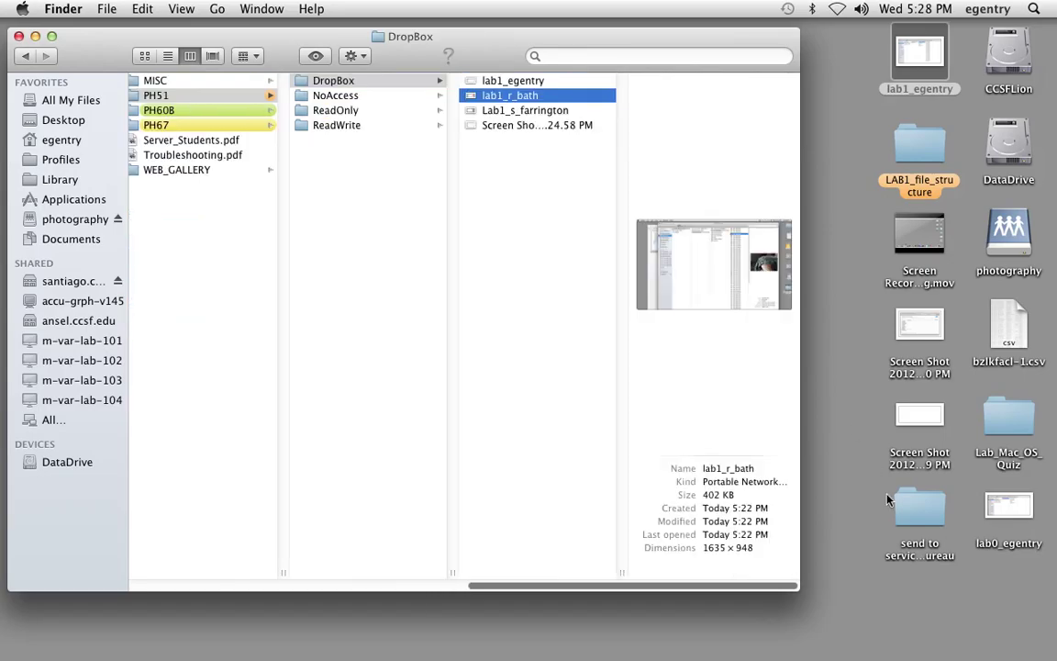
drag(795, 590, 1055, 656)
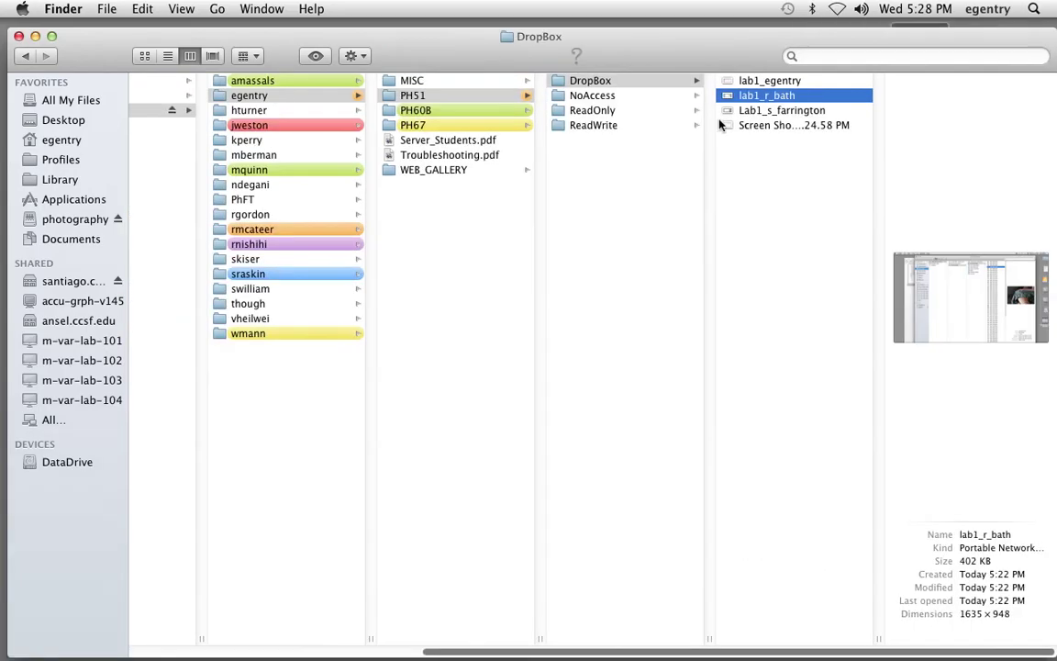
double_click(769, 97)
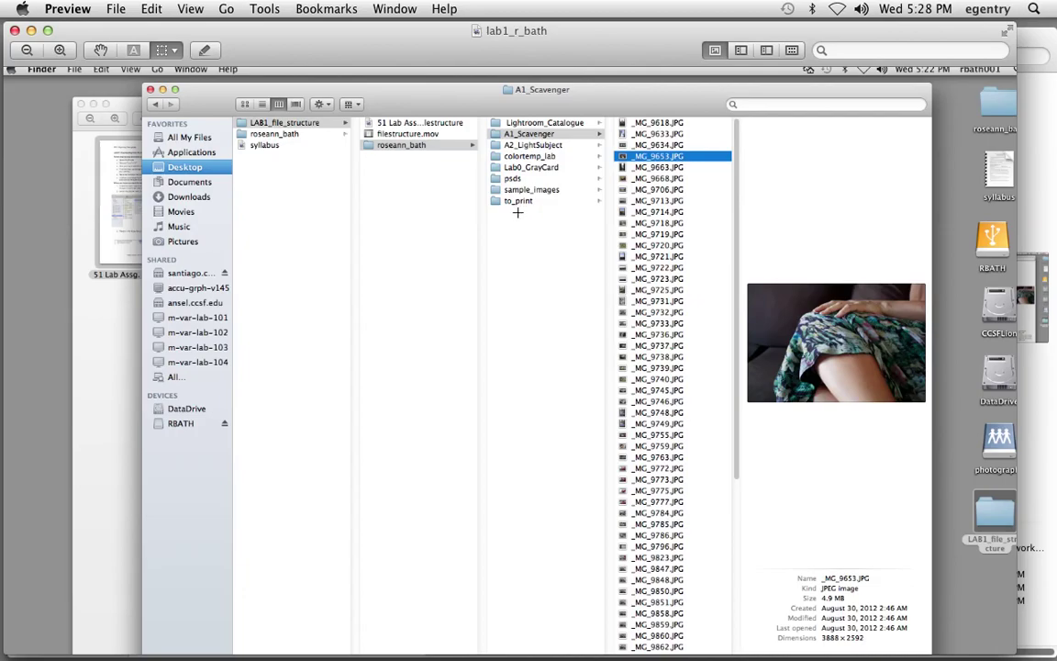
key(super+w)
click(765, 119)
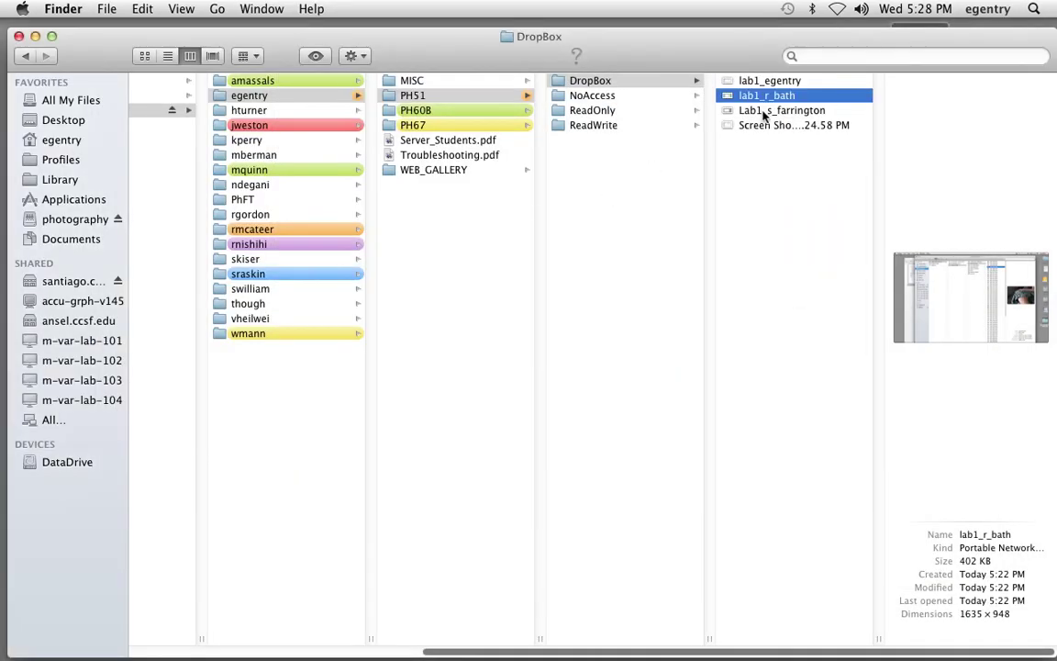
click(764, 126)
double_click(757, 131)
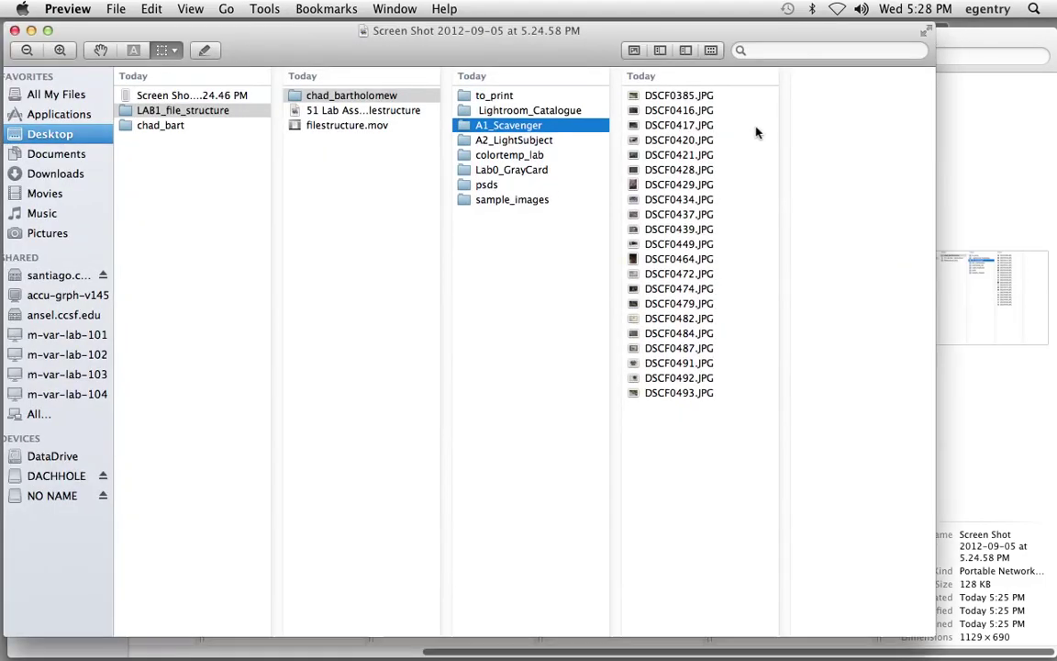
key(super+w)
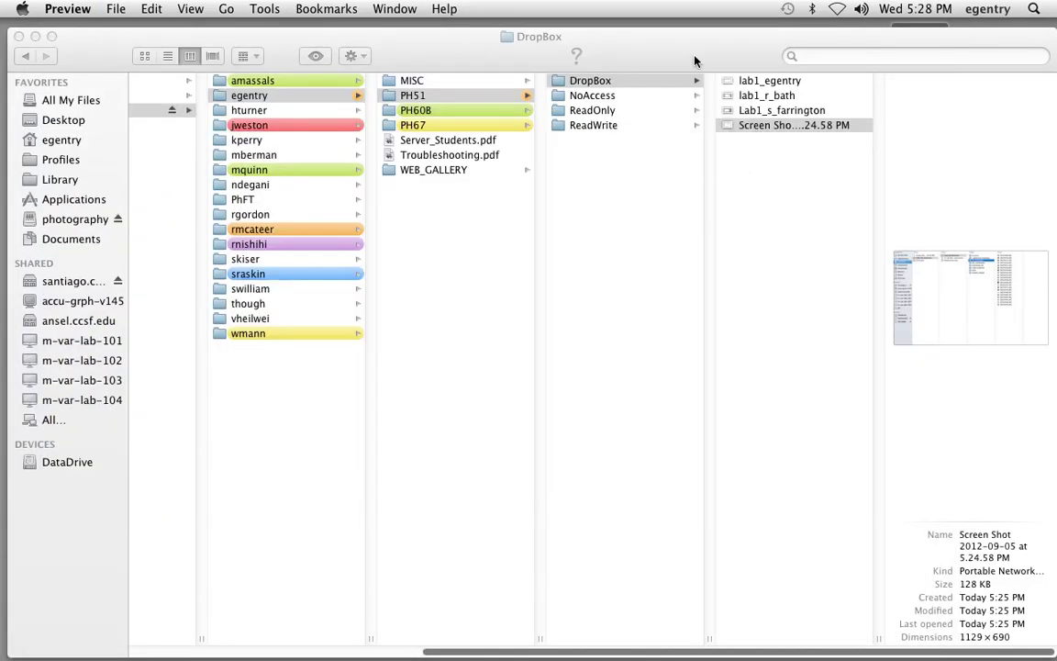
- Move the Screen Shot file from DropBox to the Trash and confirm deleting it
drag(696, 59, 484, 37)
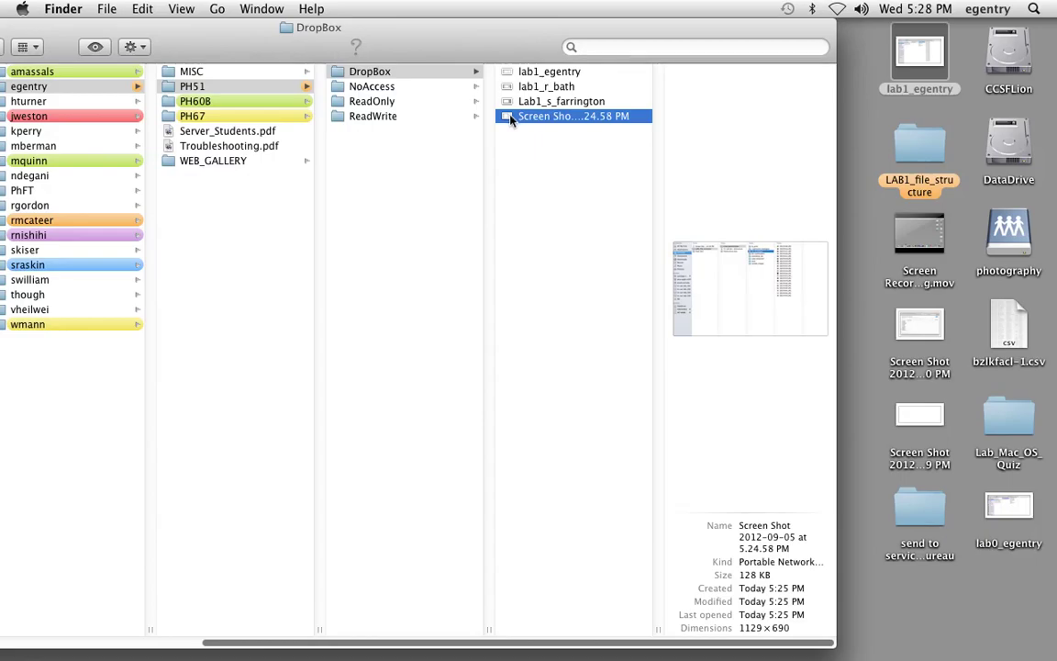
drag(511, 120, 995, 640)
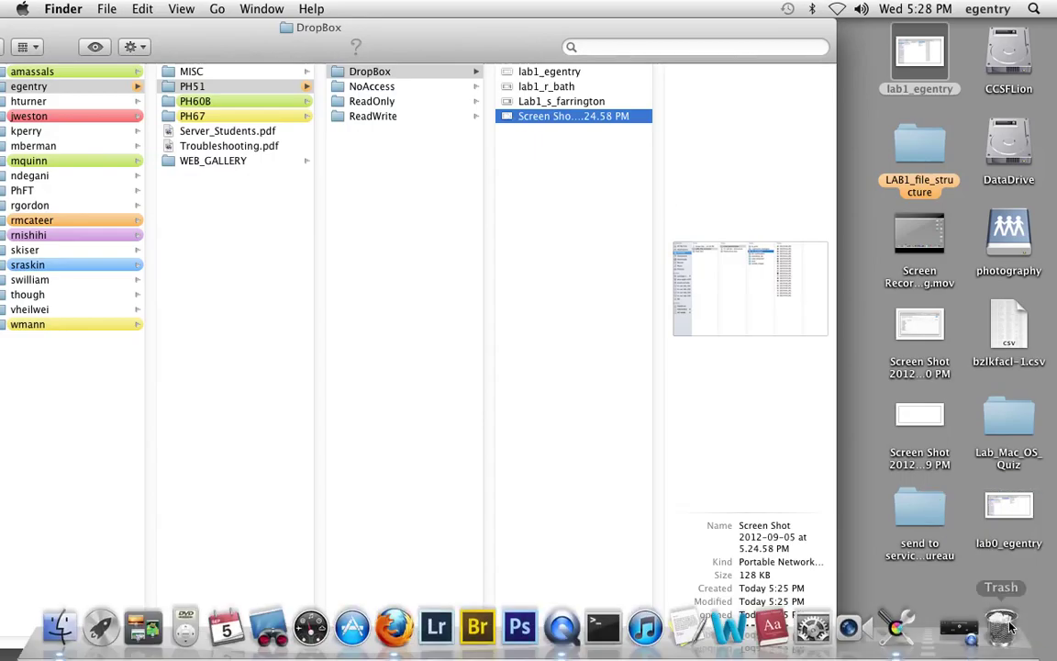
click(652, 252)
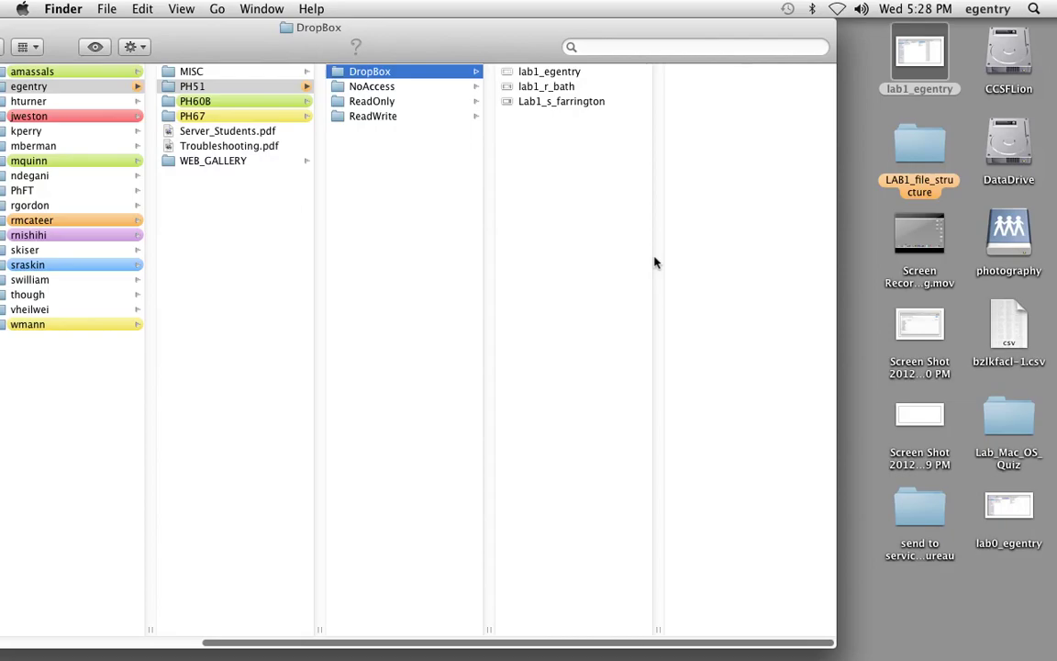
drag(453, 43, 553, 44)
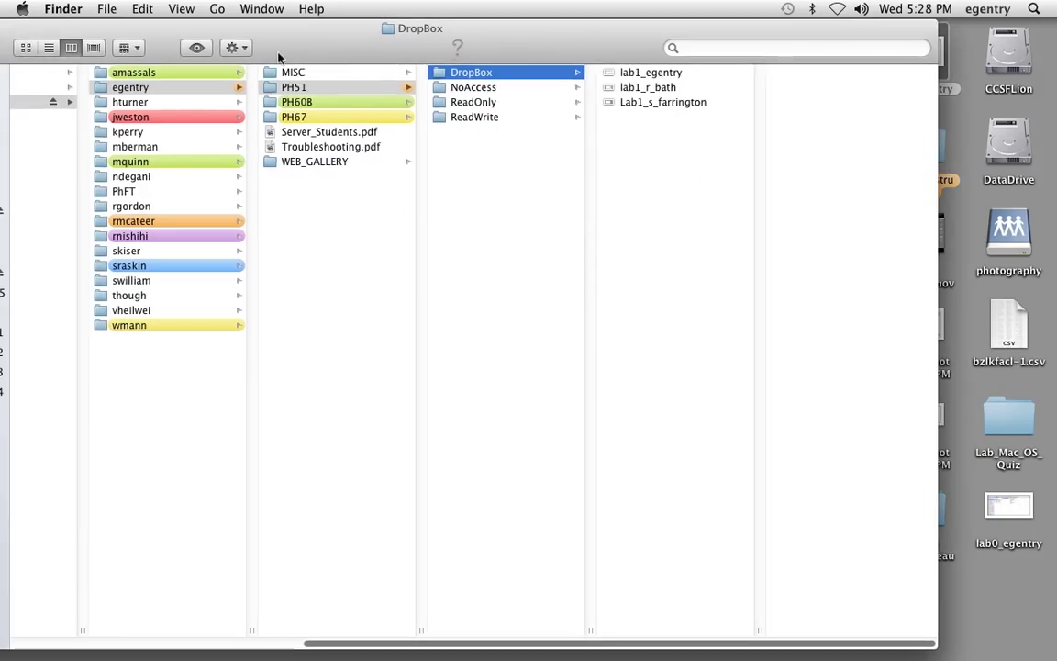
drag(321, 50, 371, 45)
- Close DropBox and move lab1_egentry from the desktop into LAB1_file_structure
key(super+w)
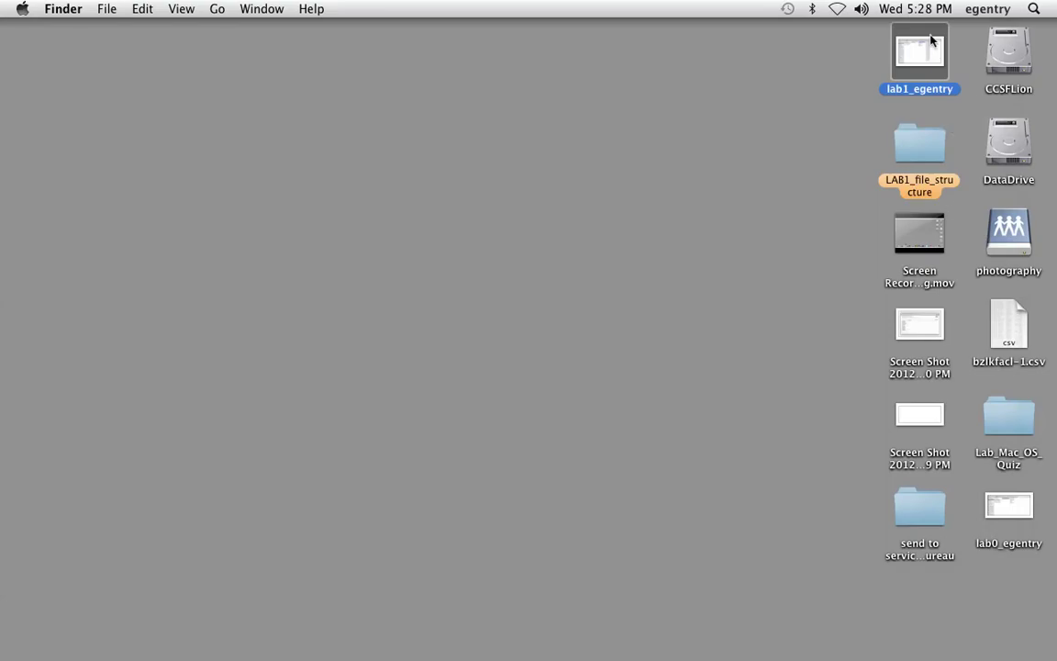
double_click(906, 148)
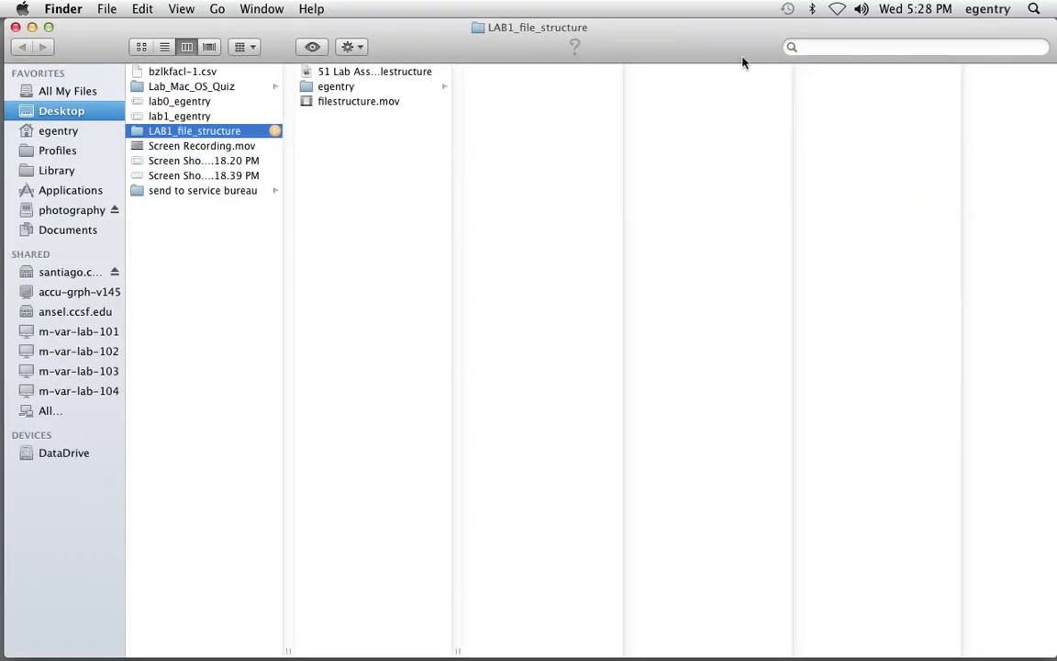
drag(1054, 654, 698, 616)
drag(920, 53, 410, 198)
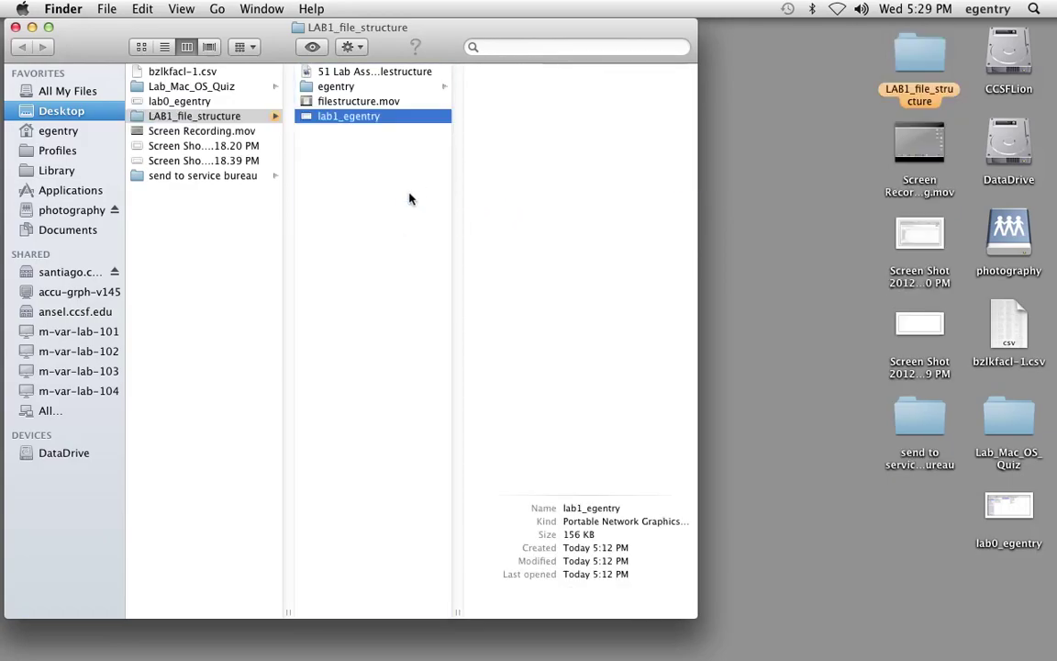
- Show the egentry folder's contents, then drag the photography volume to the Trash to eject it
click(171, 120)
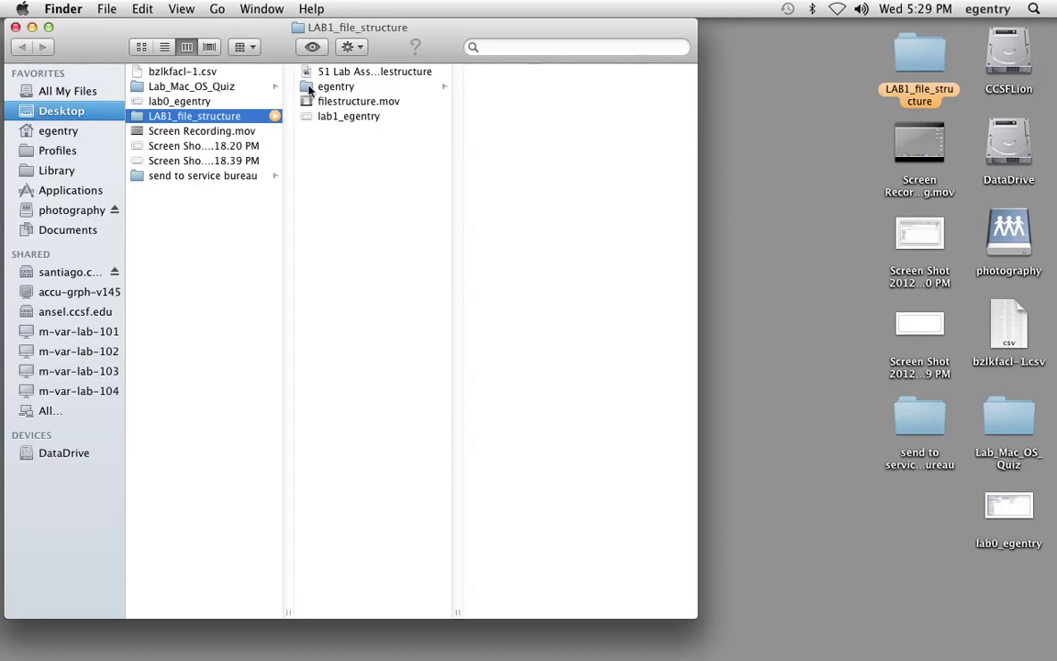
mouse_move(309, 89)
mouse_down()
mouse_move(404, 97)
mouse_move(679, 167)
mouse_move(957, 204)
mouse_move(1005, 228)
mouse_move(808, 157)
mouse_move(312, 71)
mouse_move(317, 84)
mouse_up()
click(332, 99)
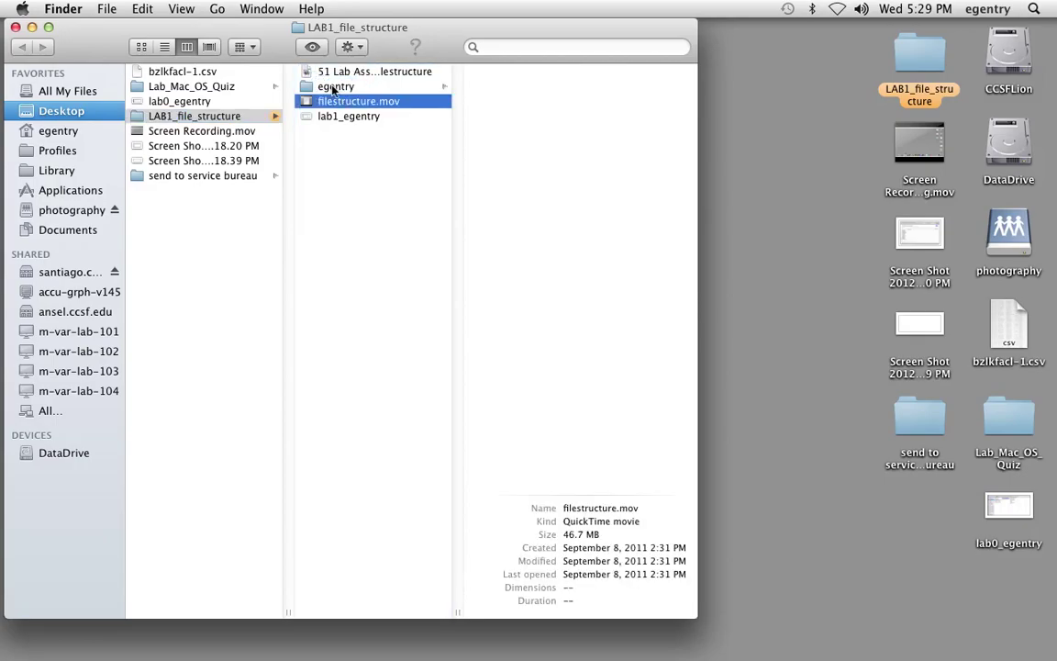
click(334, 88)
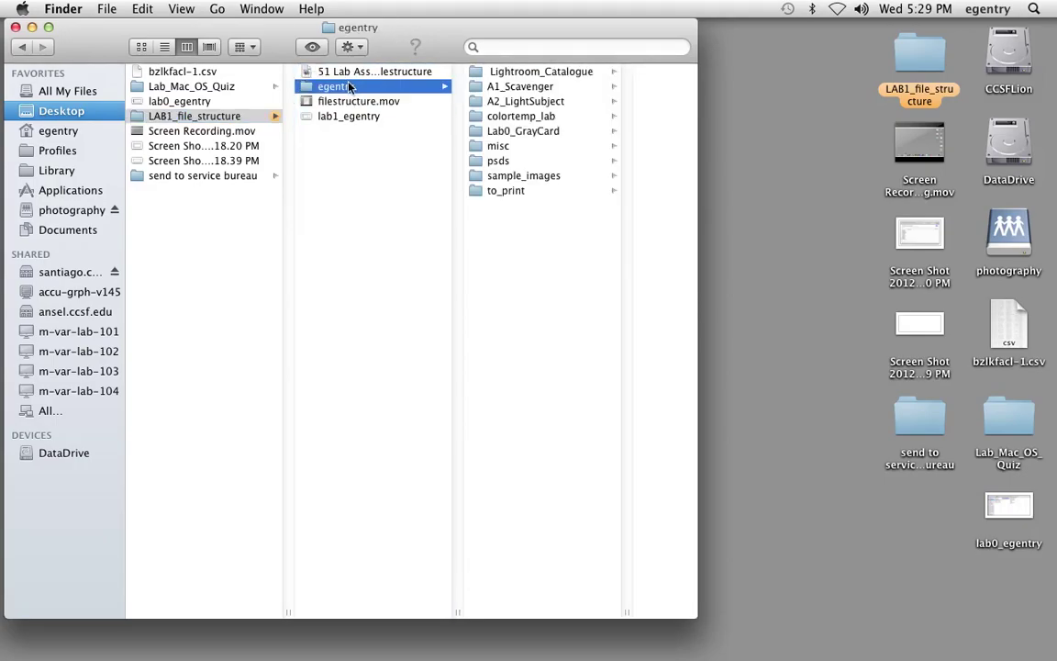
drag(1006, 234, 1007, 627)
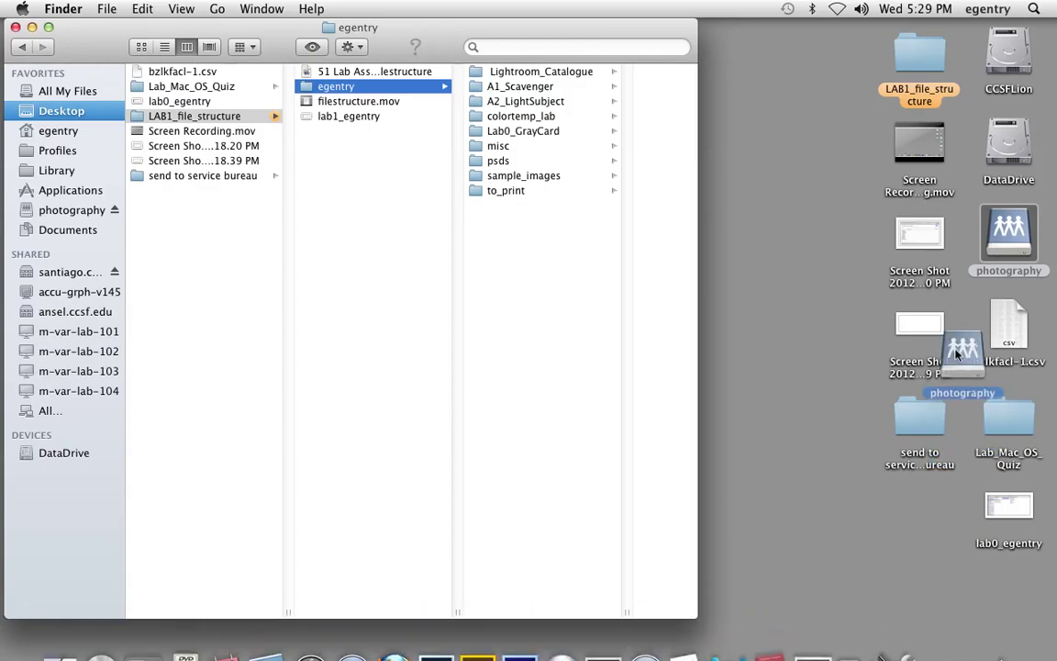